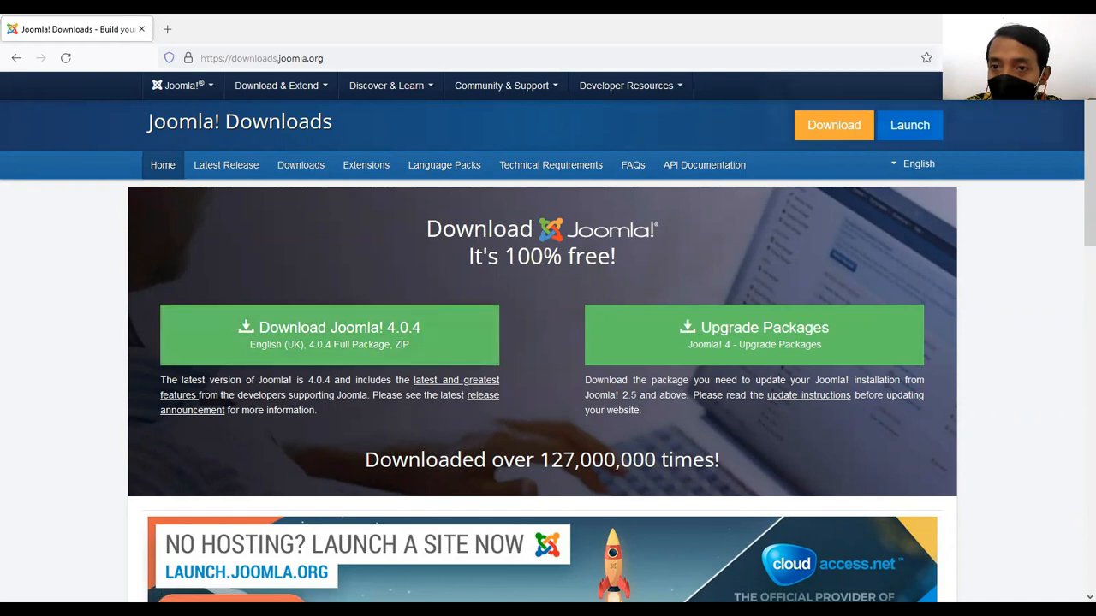
click(1044, 276)
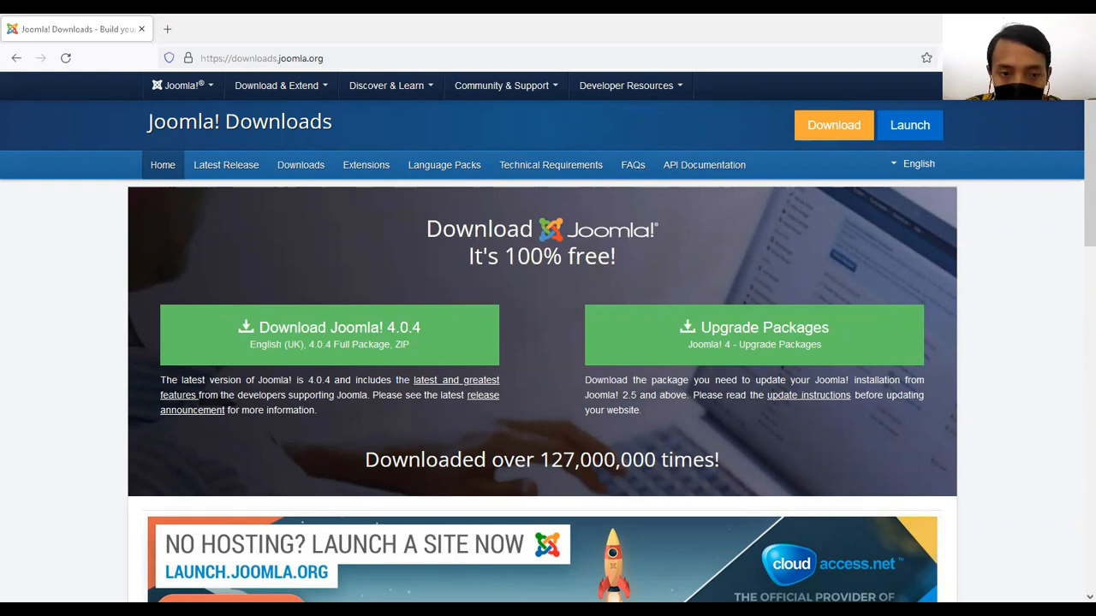
click(168, 29)
click(243, 58)
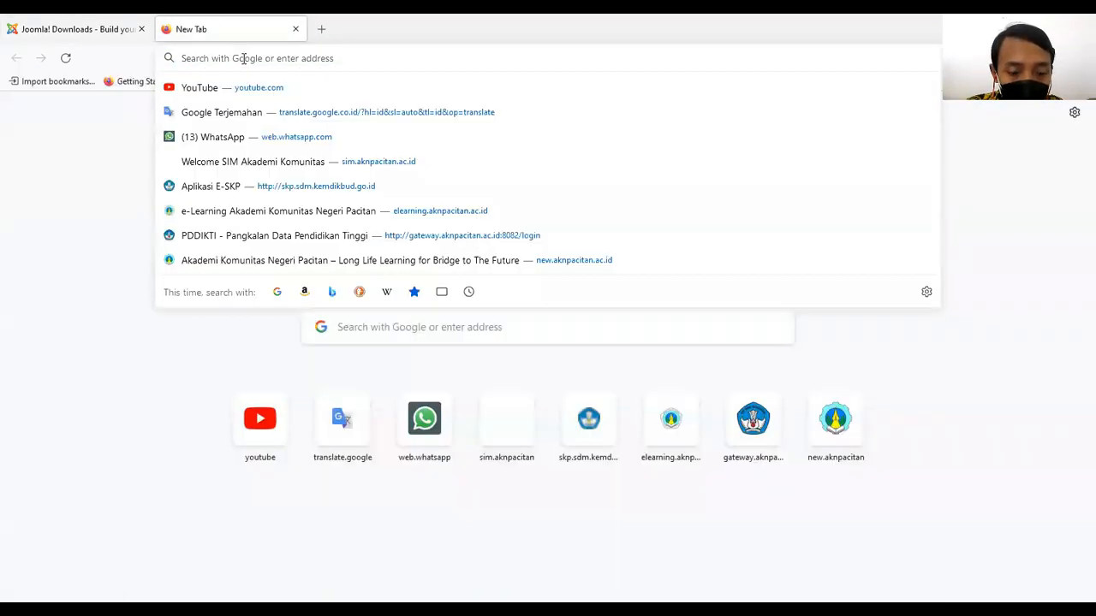
text(https://www.apachefriends.org/)
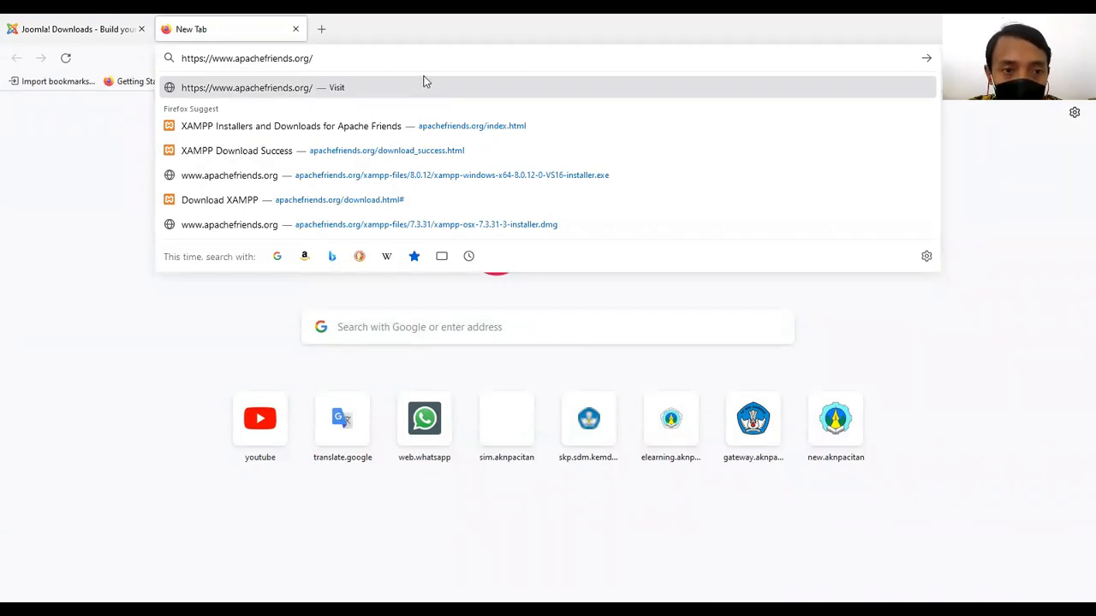
key(Return)
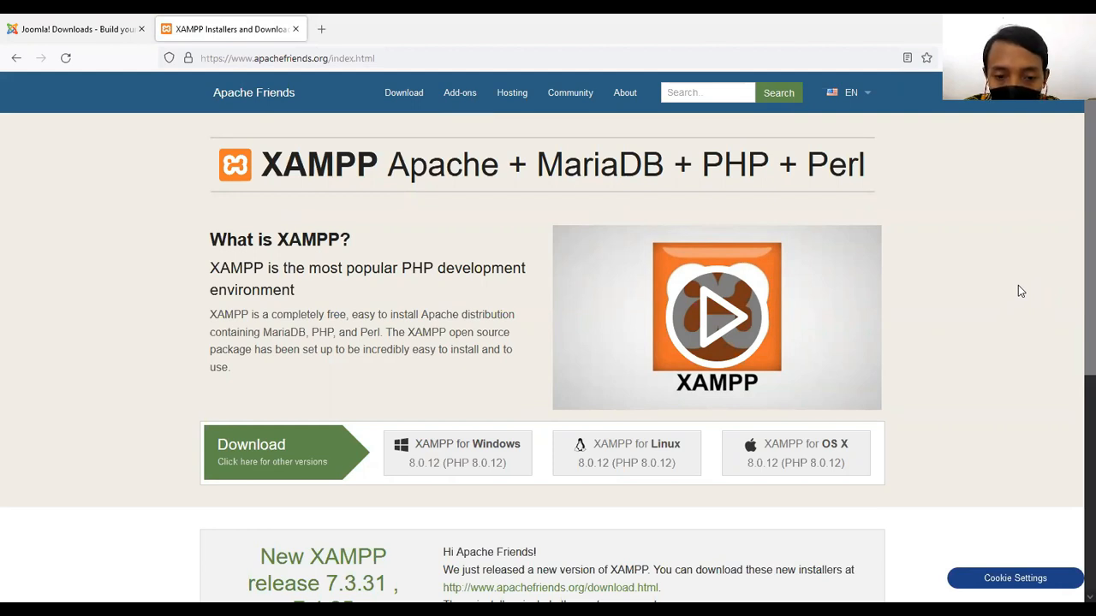
Download the XAMPP for Windows 8.0.12 installer, retrying the download once it stops.
scroll(1018, 286, down, 1)
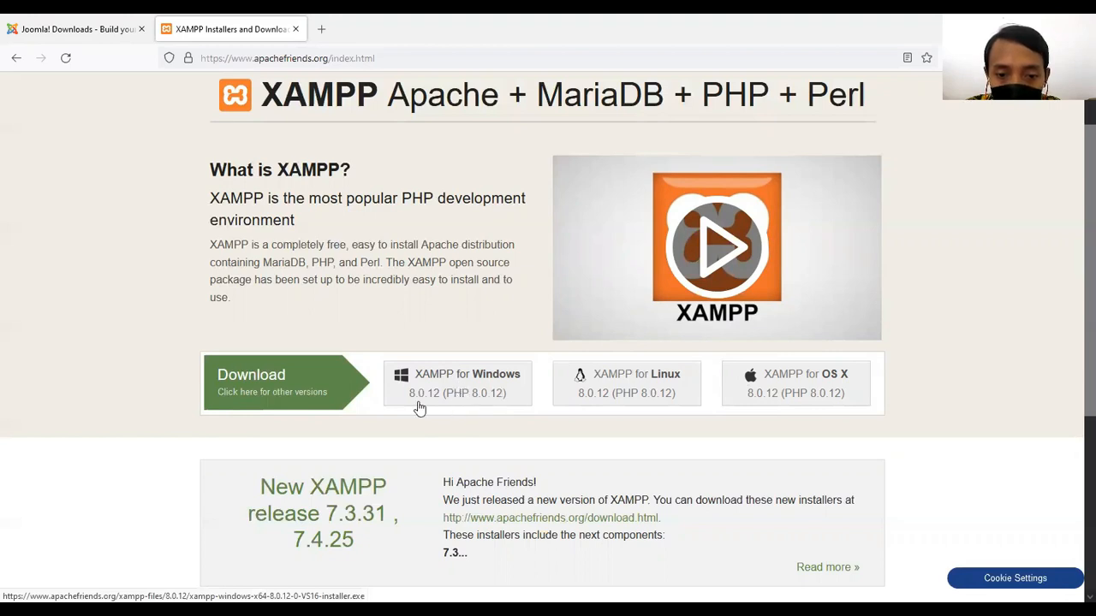
click(470, 385)
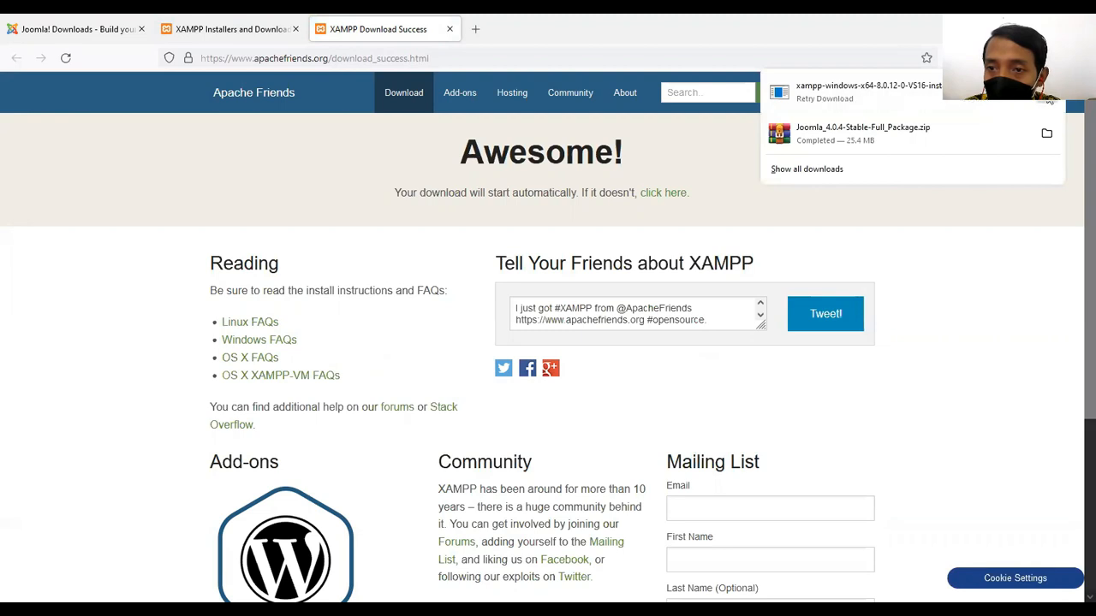
click(1049, 100)
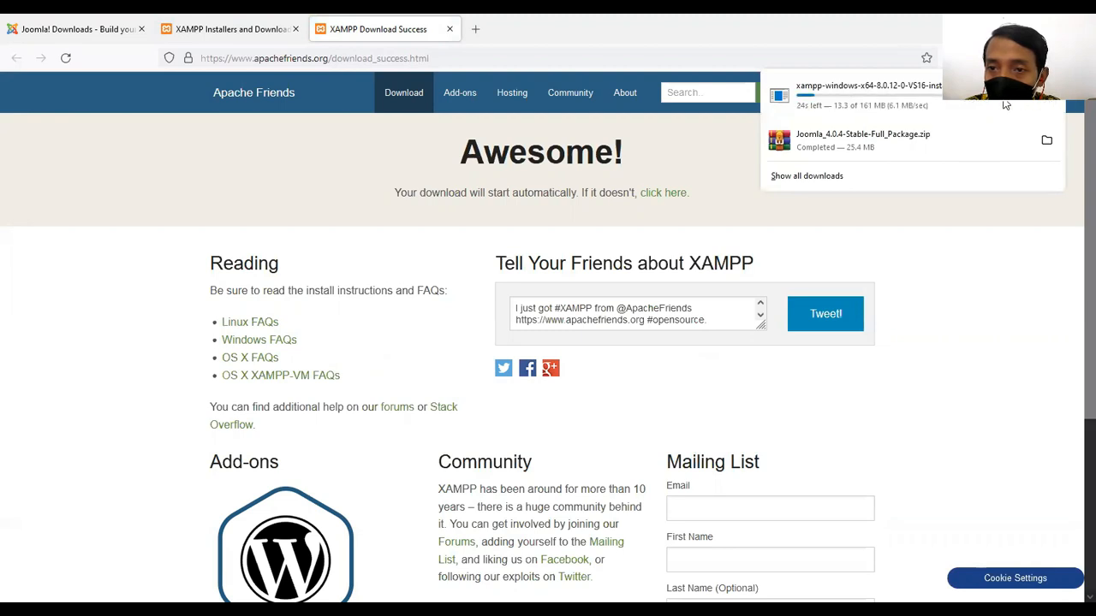
Go to the Downloads folder, refresh its listing and launch xampp-windows-x64-8.0.12-0-VS16-installer.
click(824, 180)
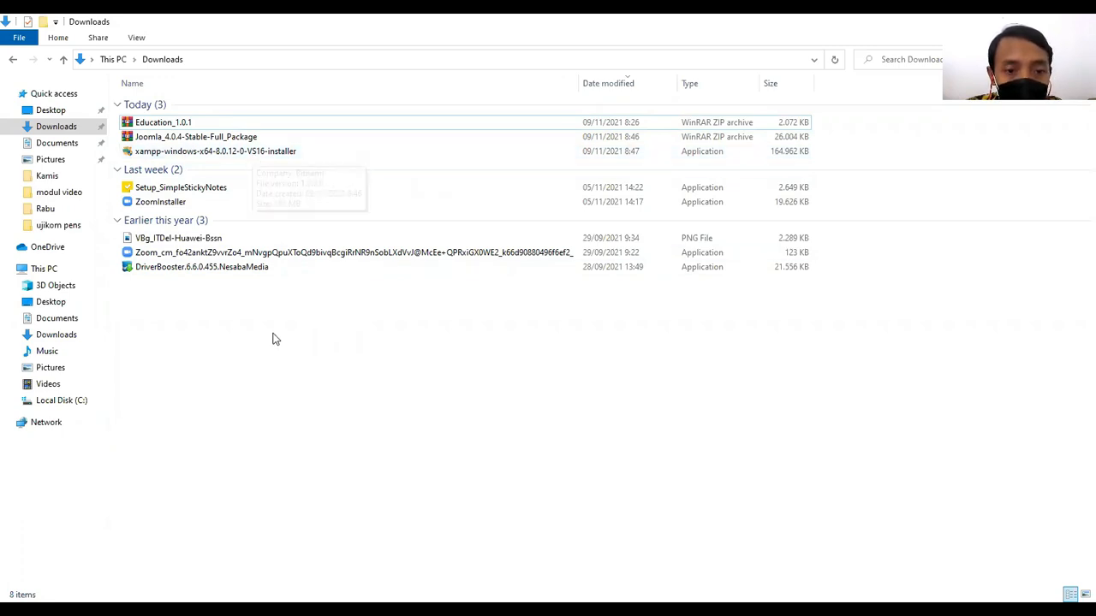
right_click(275, 339)
click(298, 391)
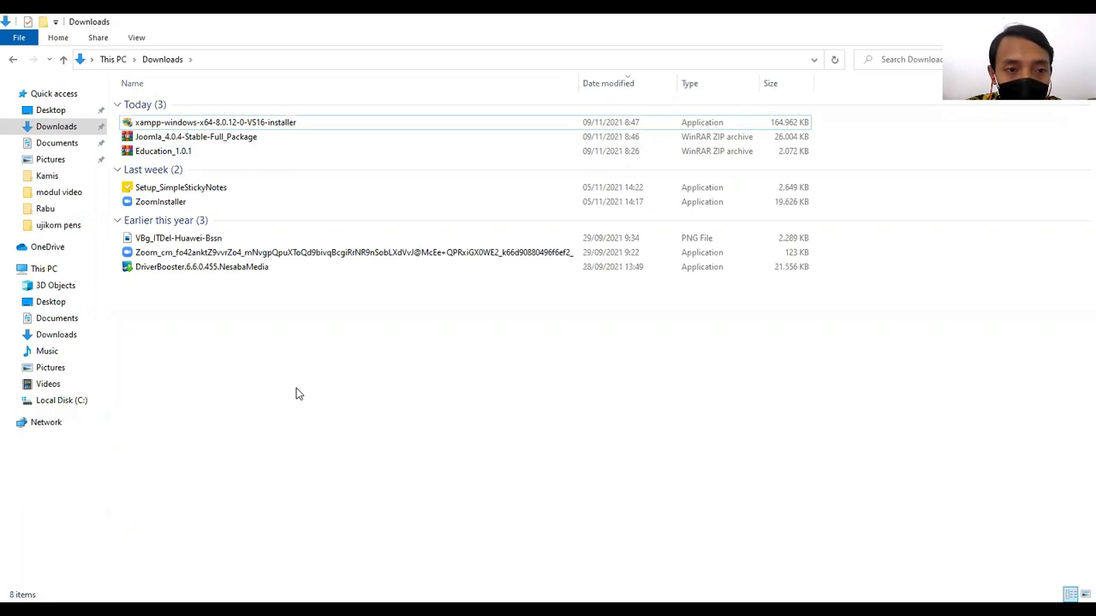
click(256, 124)
double_click(256, 124)
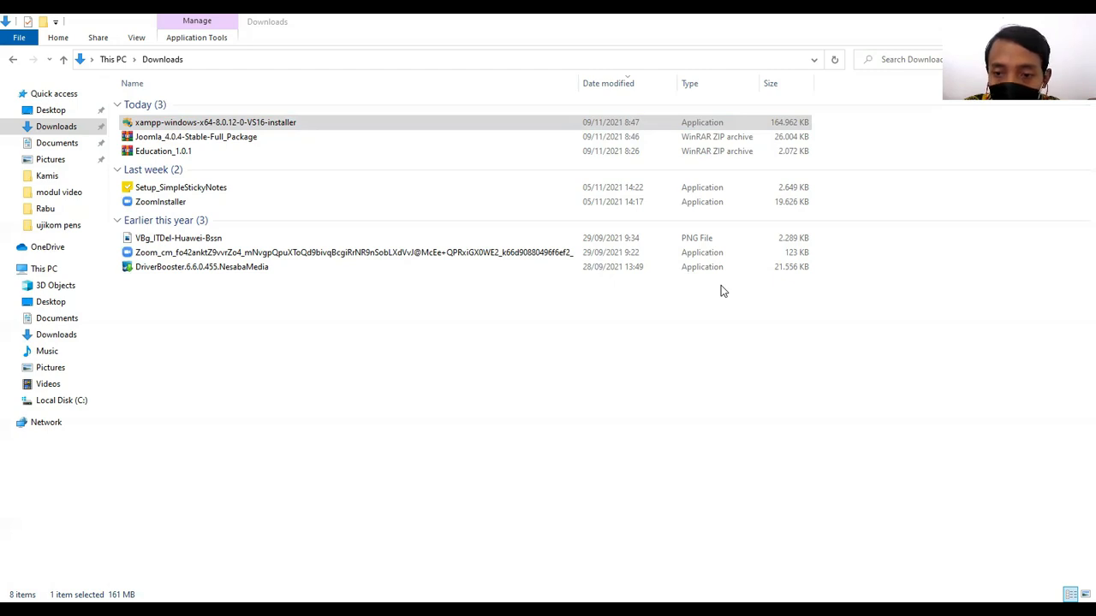
Copy the Joomla_4.0.4-Stable-Full_Package archive from Downloads into the C:\xampp\htdocs folder.
click(493, 350)
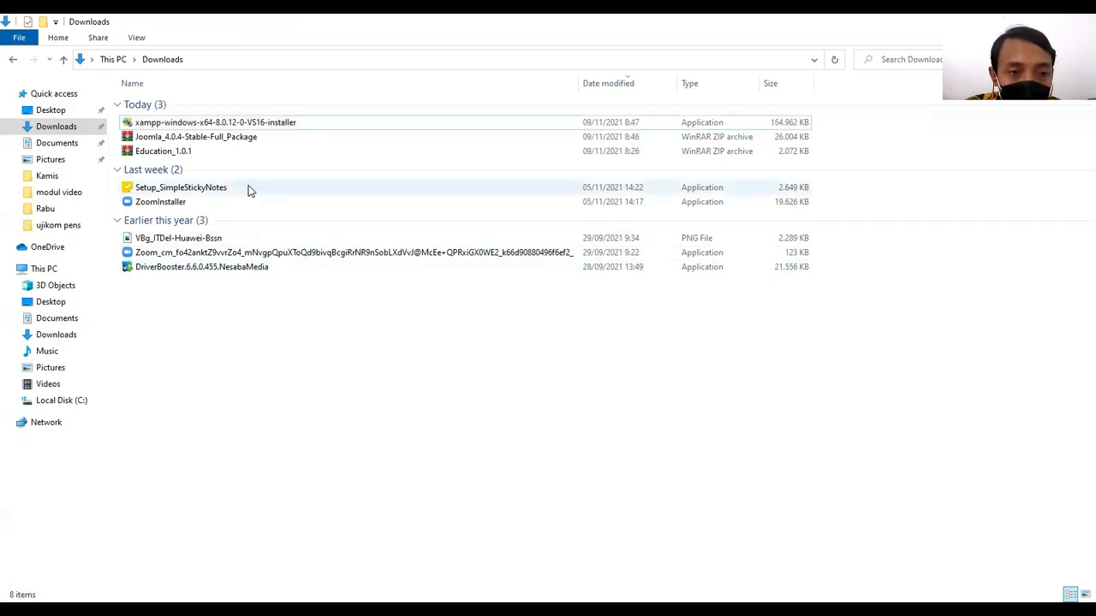
click(244, 145)
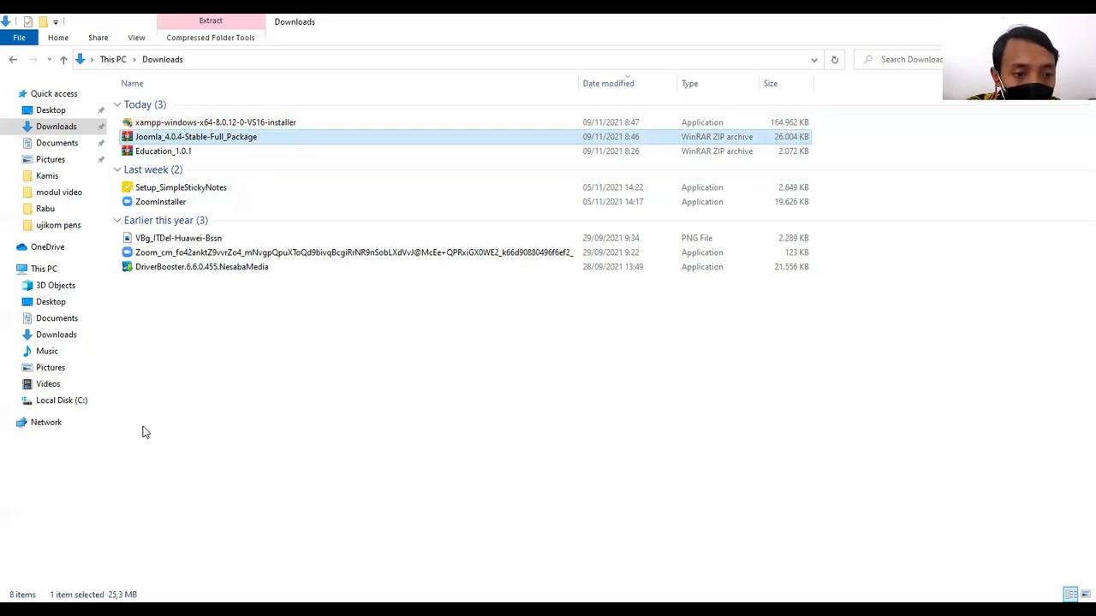
click(80, 402)
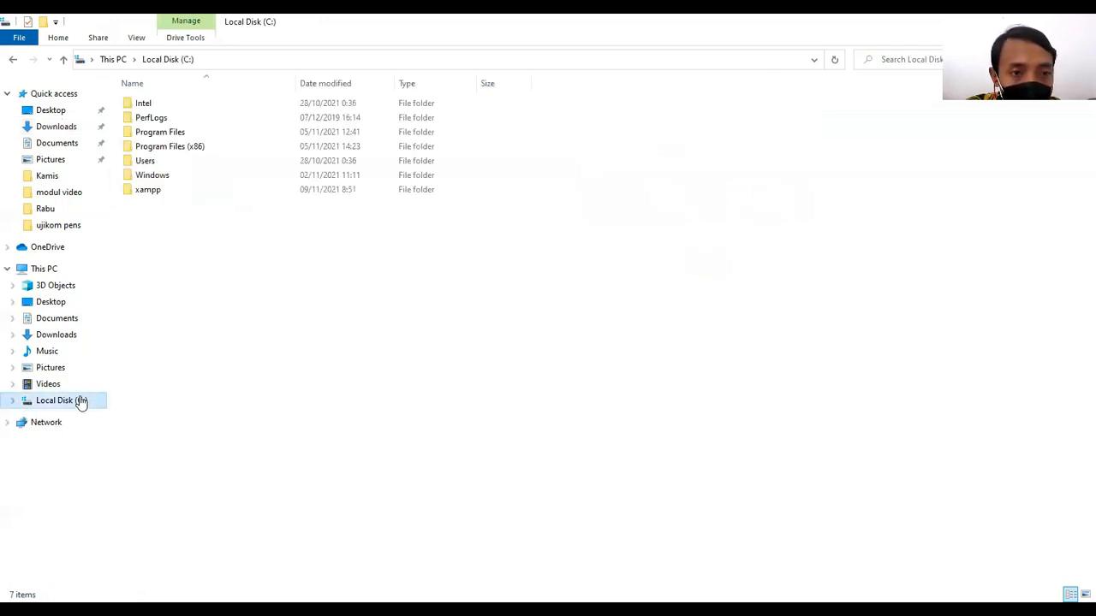
double_click(159, 196)
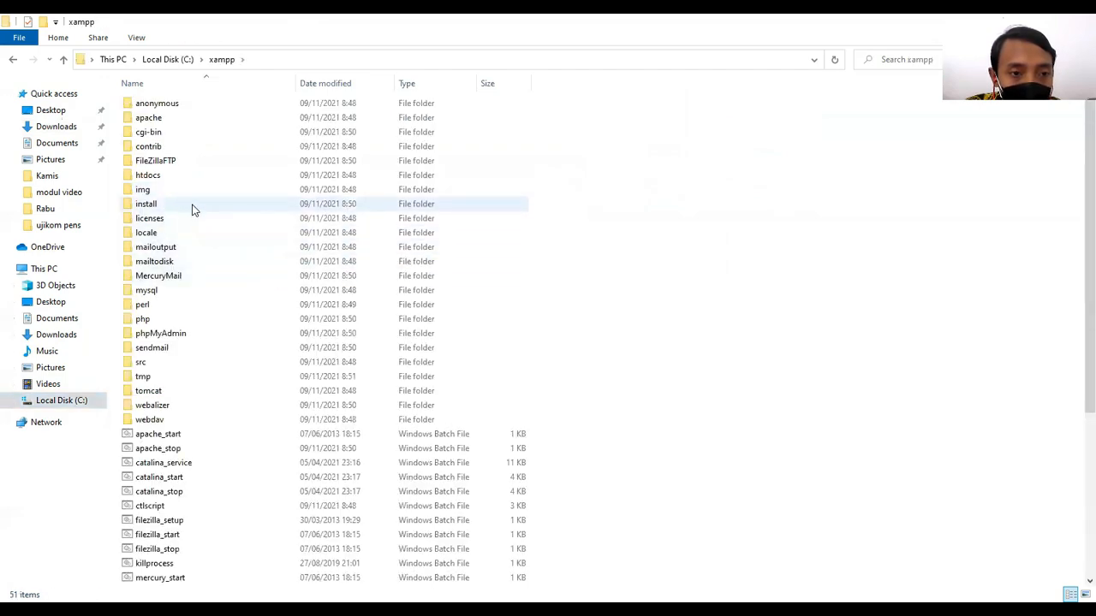
double_click(192, 180)
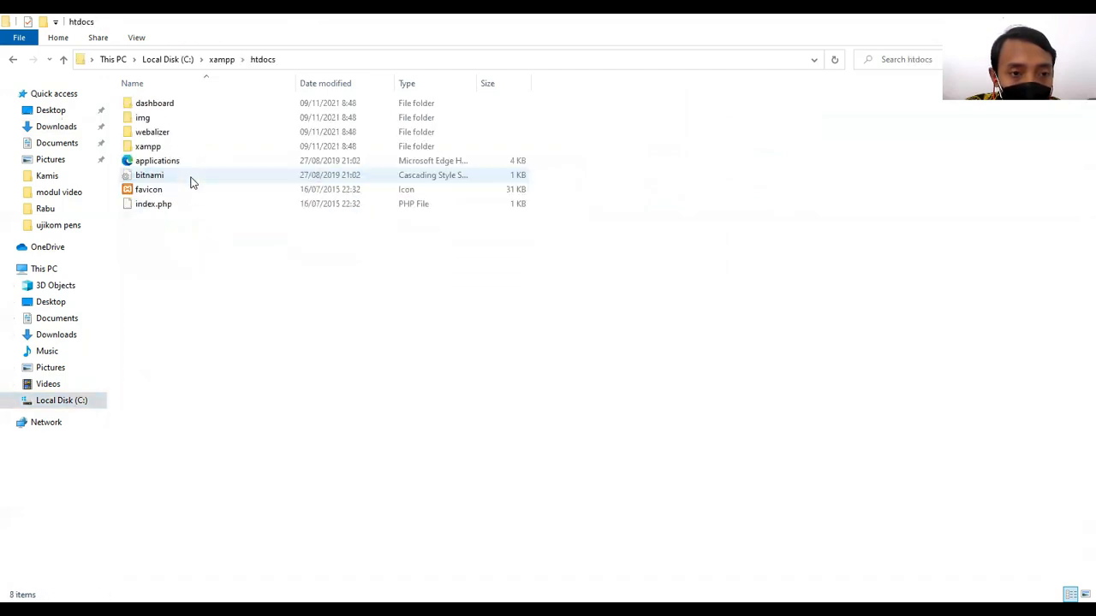
key(ctrl+v)
click(246, 287)
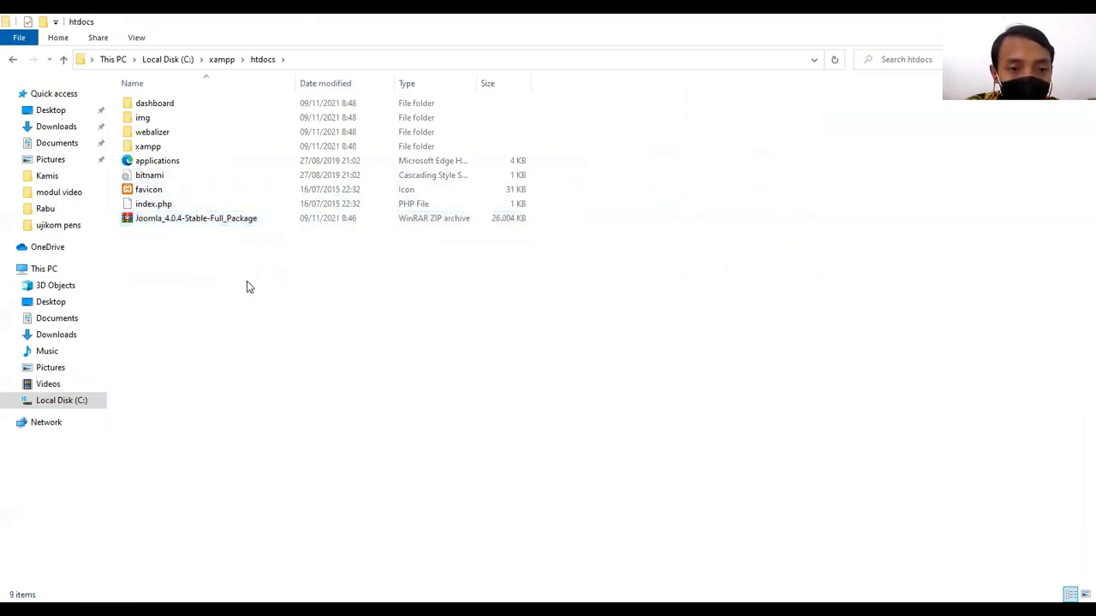
Extract the Joomla archive in htdocs into its own folder named Joomla_4.0.4-Stable-Full_Package.
click(217, 220)
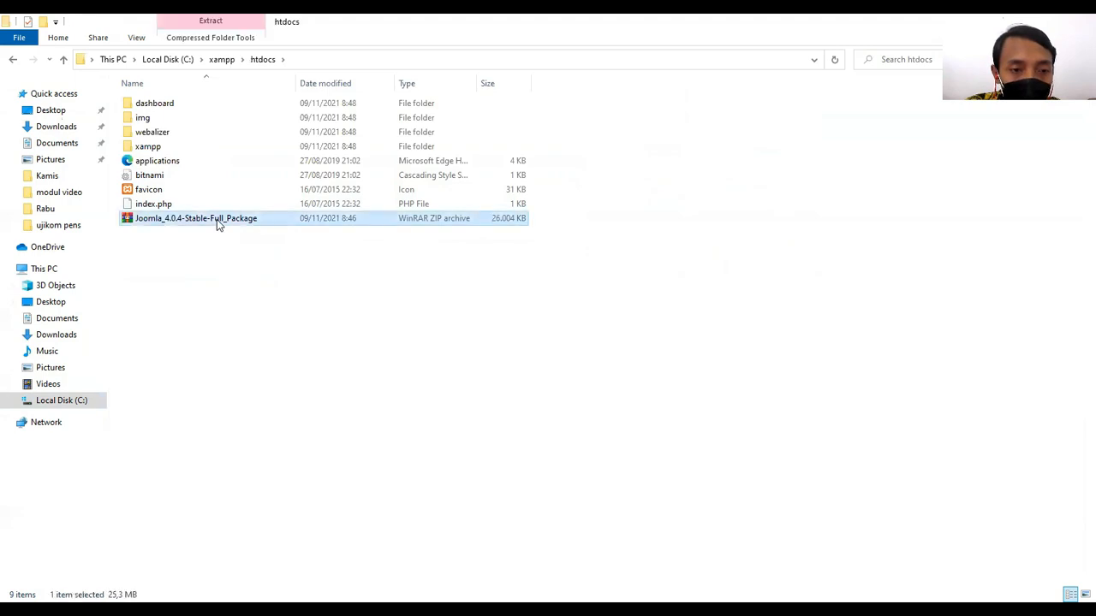
right_click(216, 220)
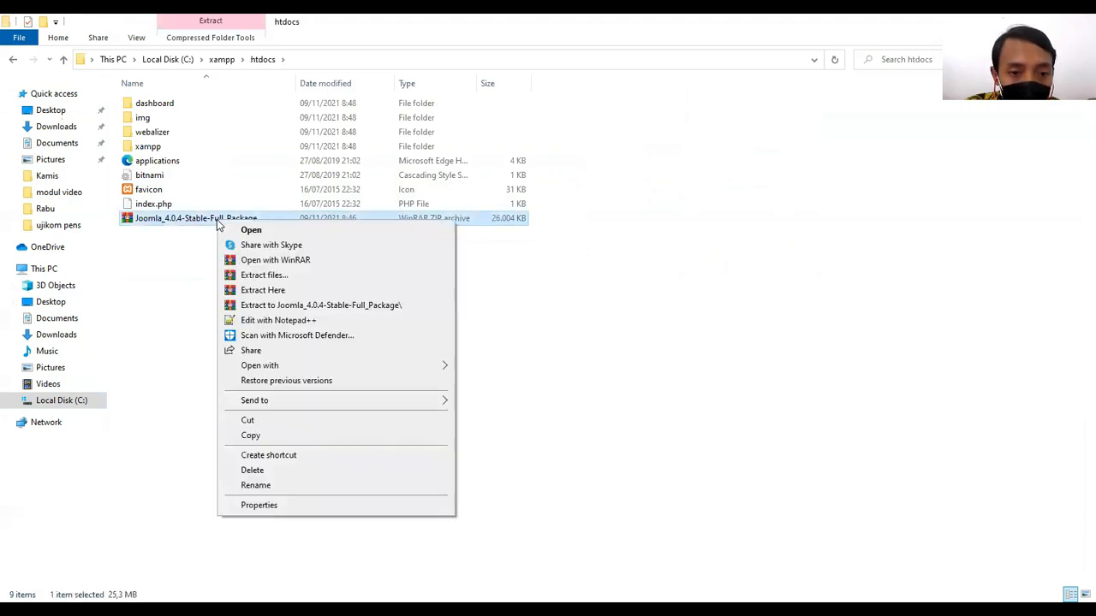
click(269, 305)
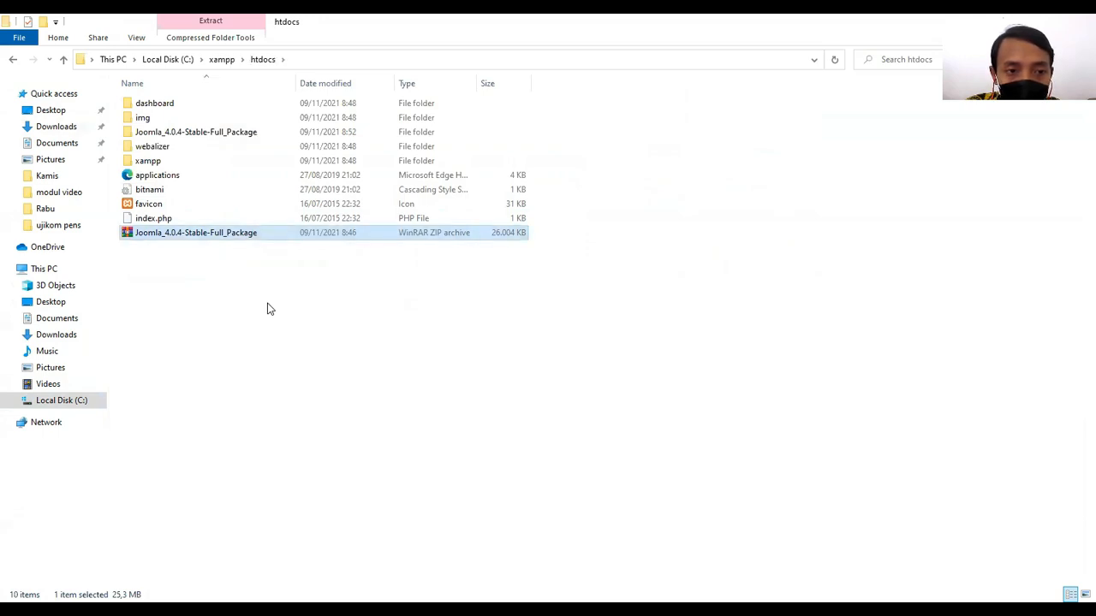
click(268, 308)
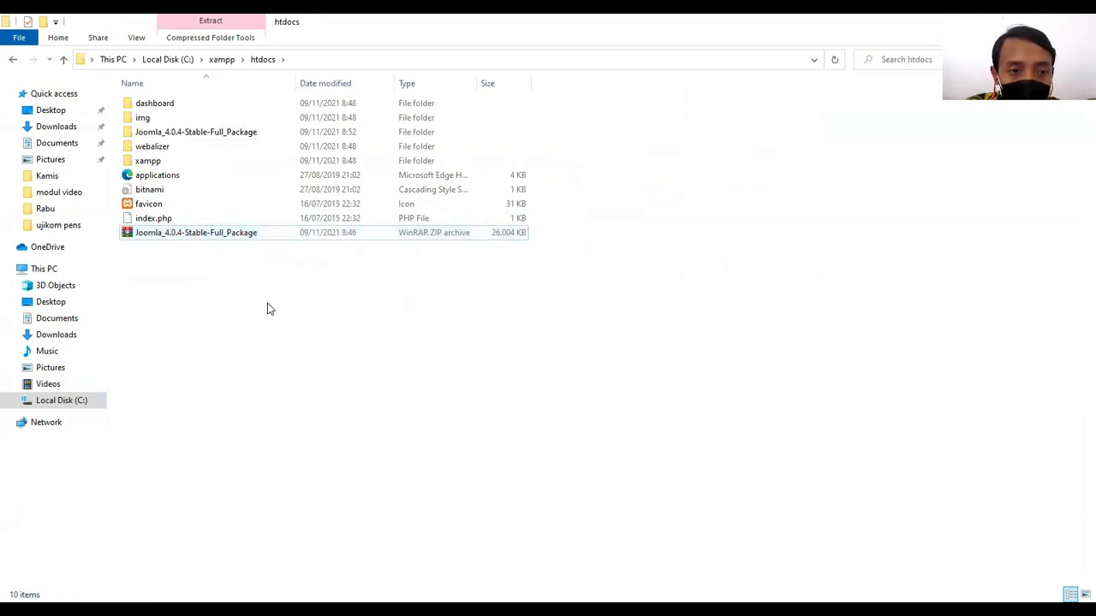
Rename the extracted Joomla folder to joomlaweb and refresh the htdocs listing.
click(190, 134)
right_click(190, 137)
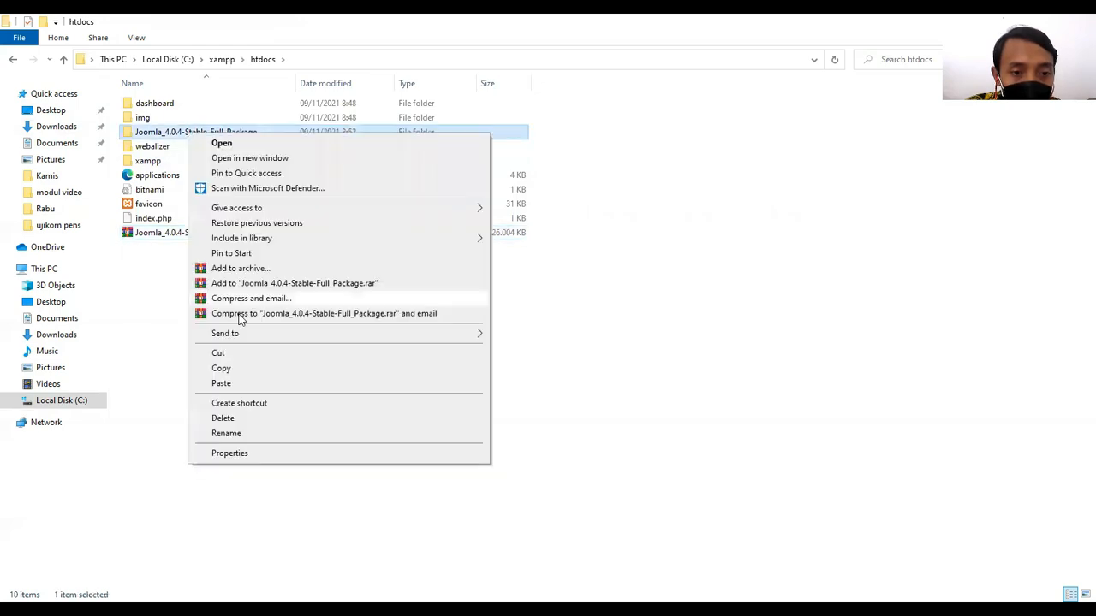
click(244, 432)
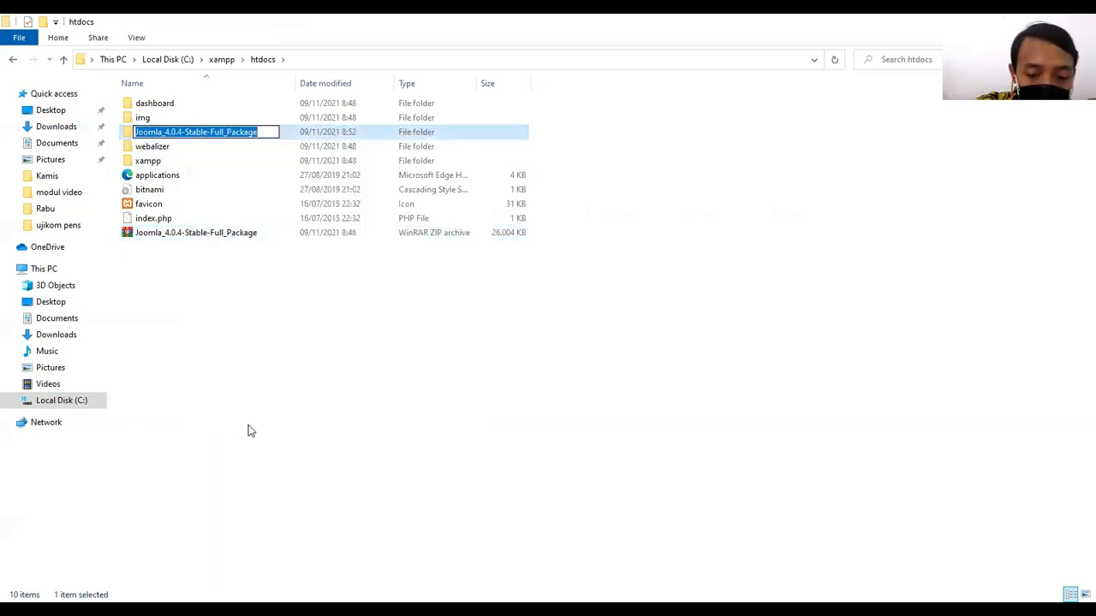
text(jooml)
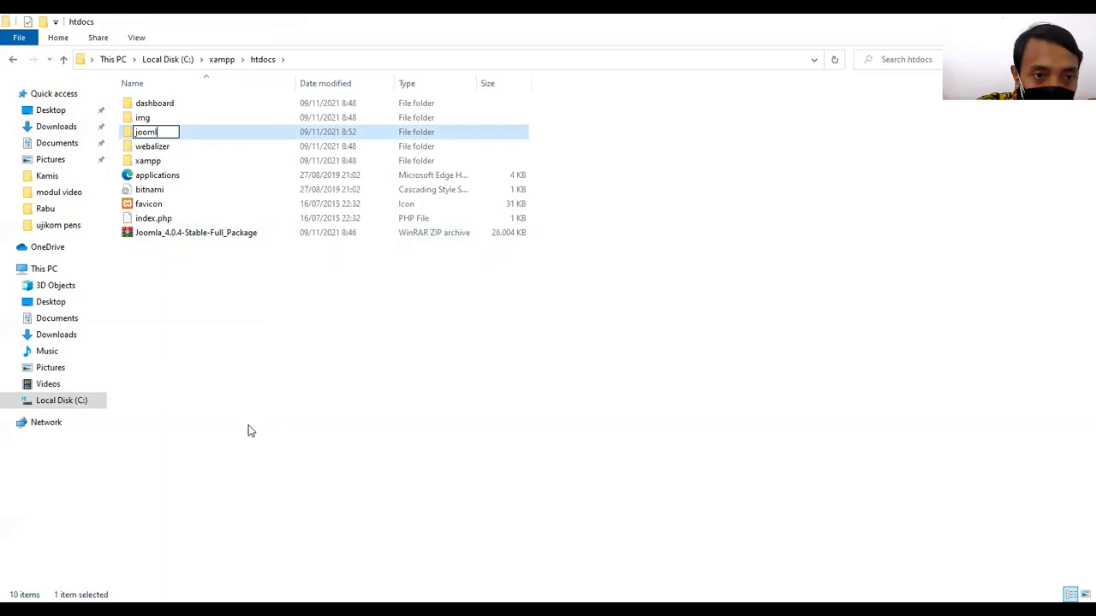
text(aweb)
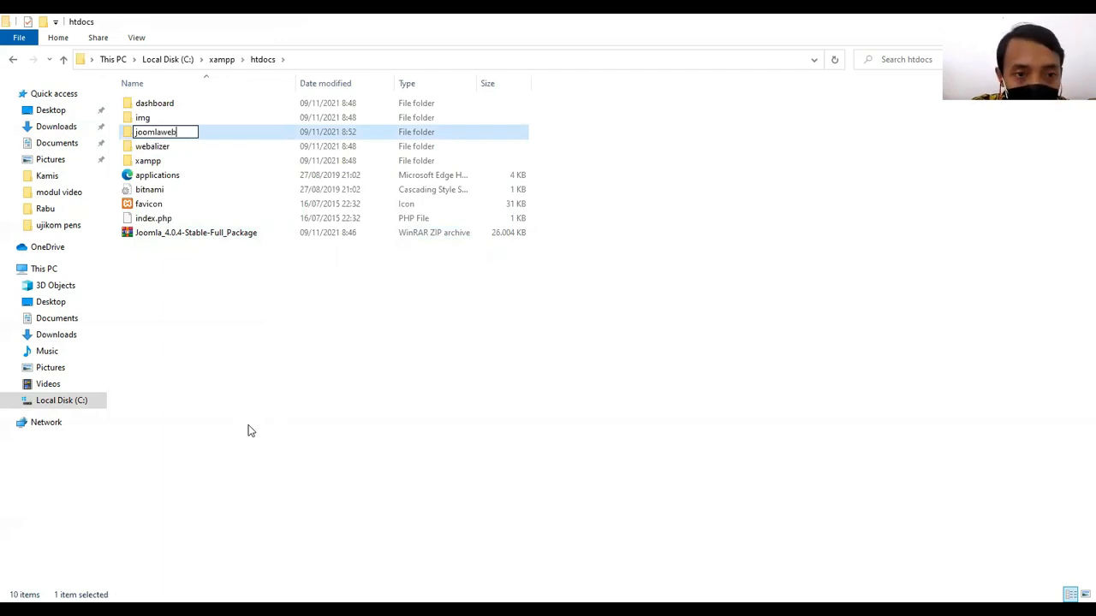
key(Return)
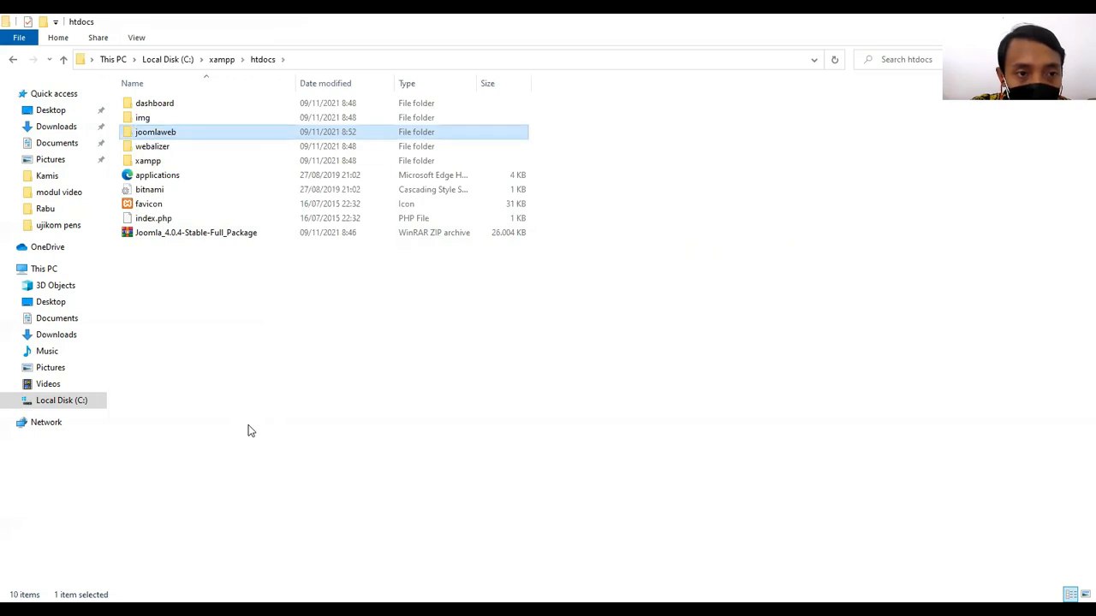
right_click(283, 314)
click(300, 364)
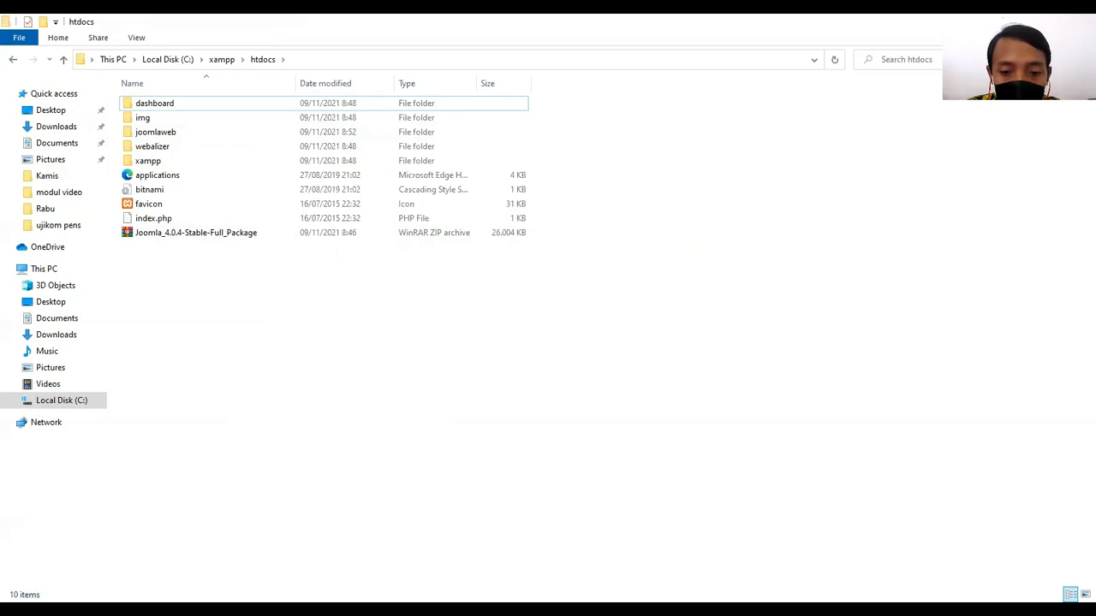
Switch to Firefox, close both XAMPP pages and open a blank new tab.
key(alt+Tab)
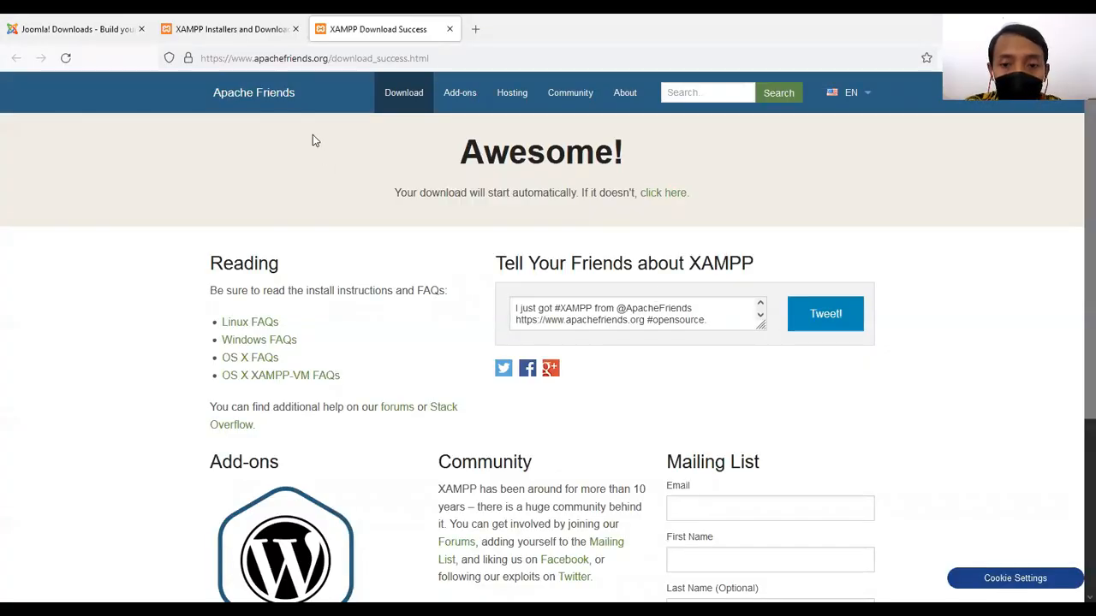
click(450, 30)
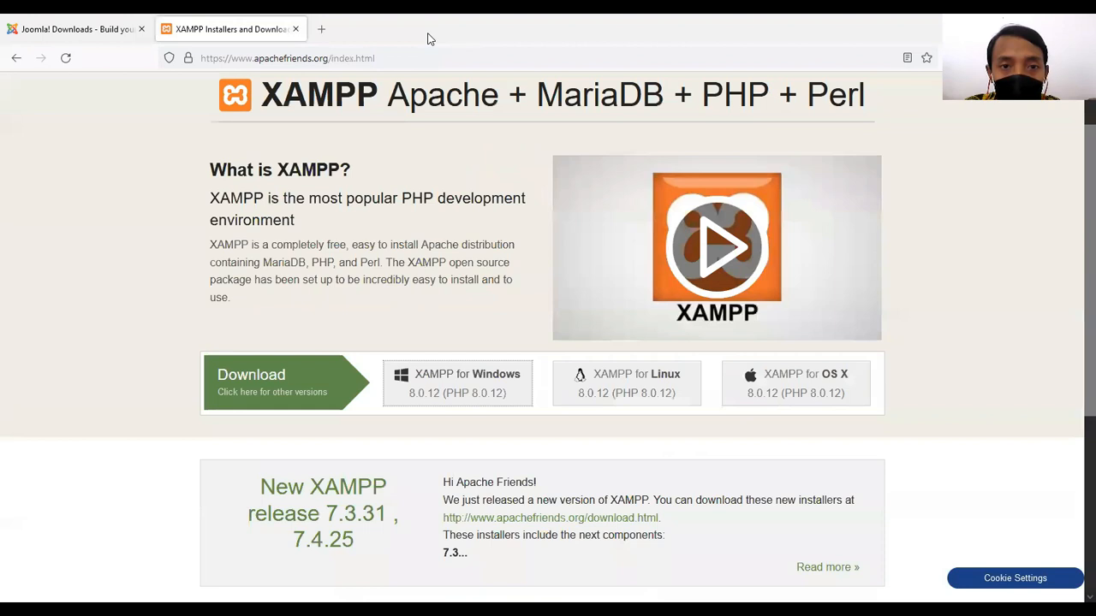
click(321, 29)
click(293, 30)
click(355, 49)
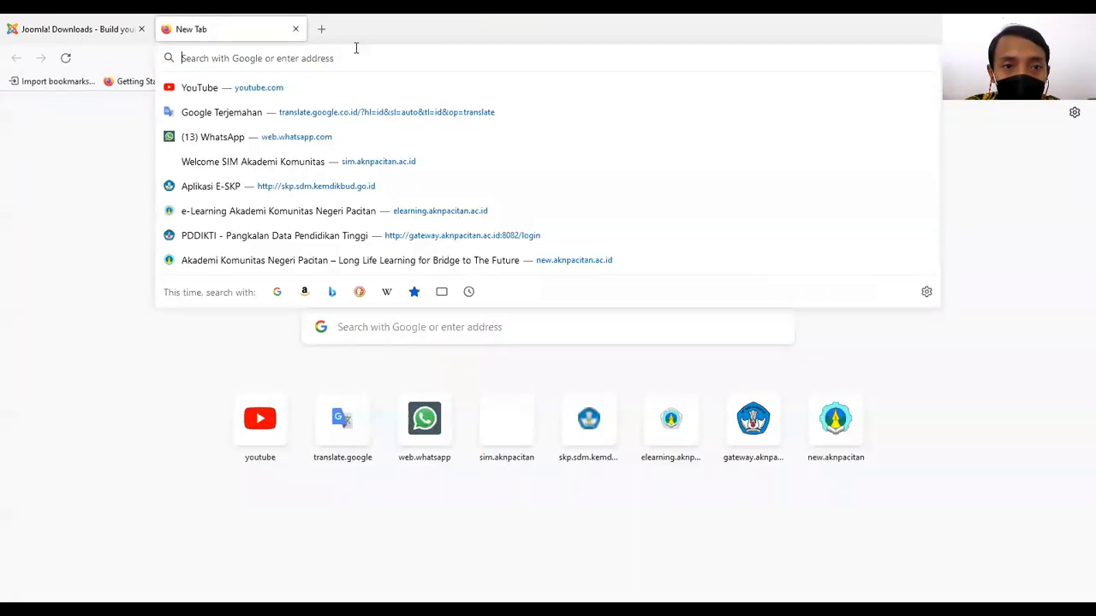
click(416, 25)
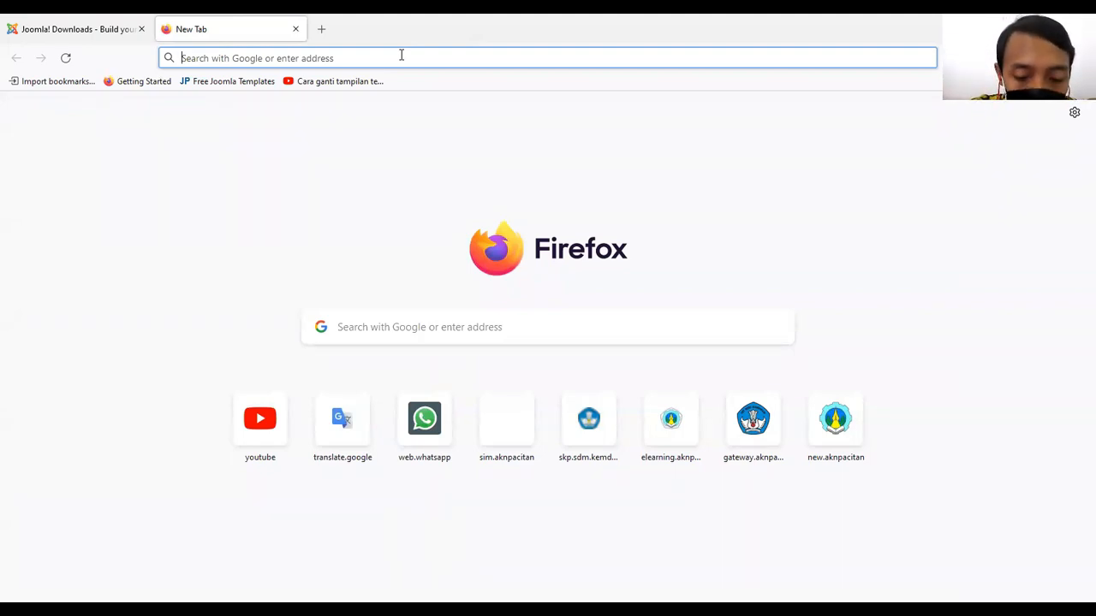
Open localhost/joomlaweb/ in the blank tab to start the Joomla installer.
text(lo)
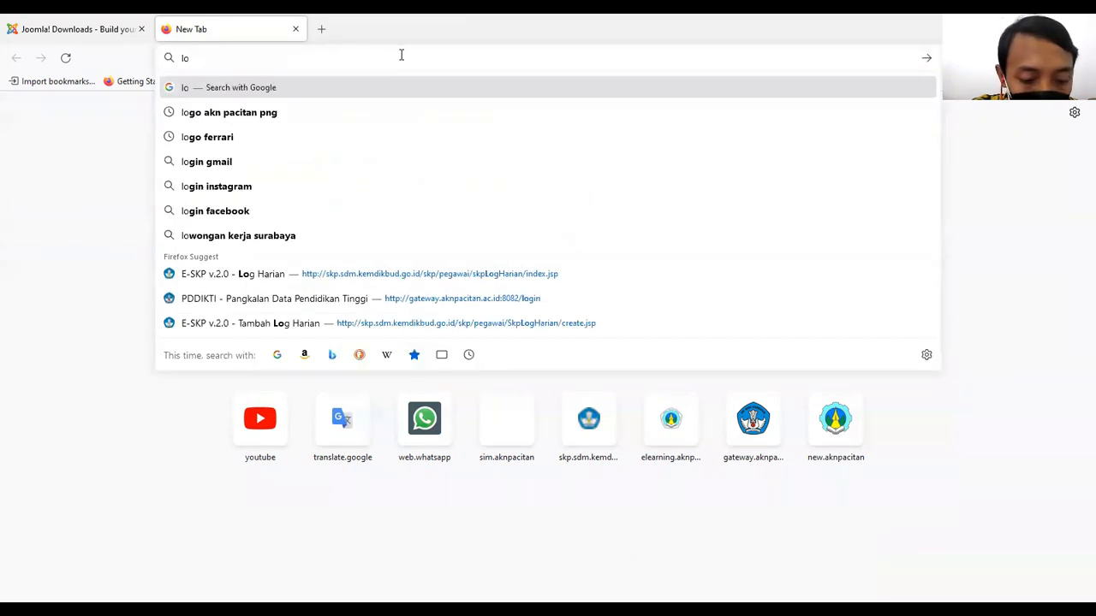
text(cal)
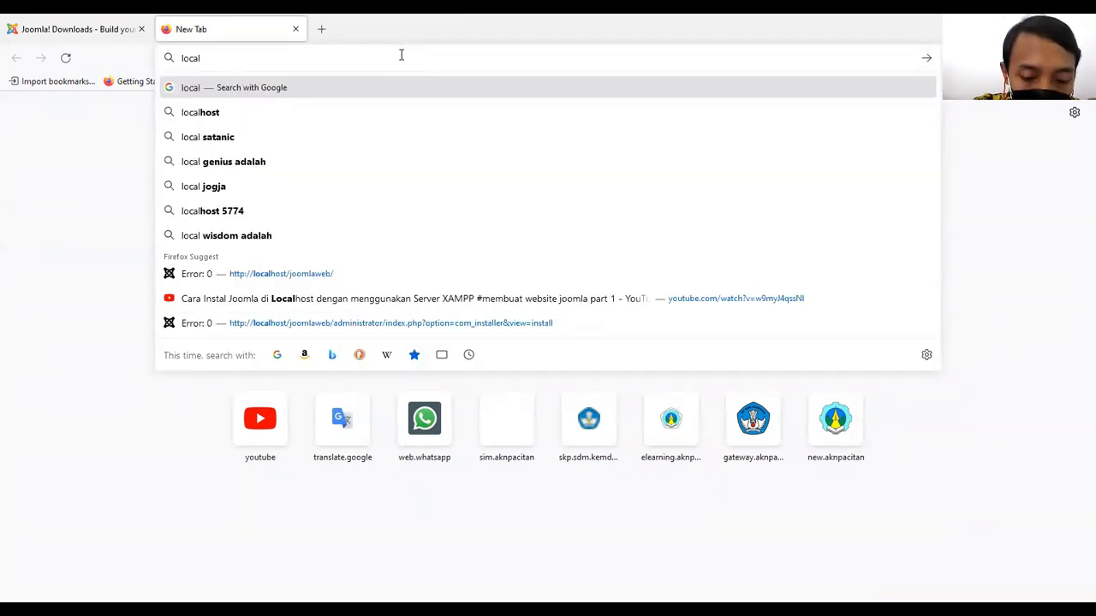
text(host/jpp)
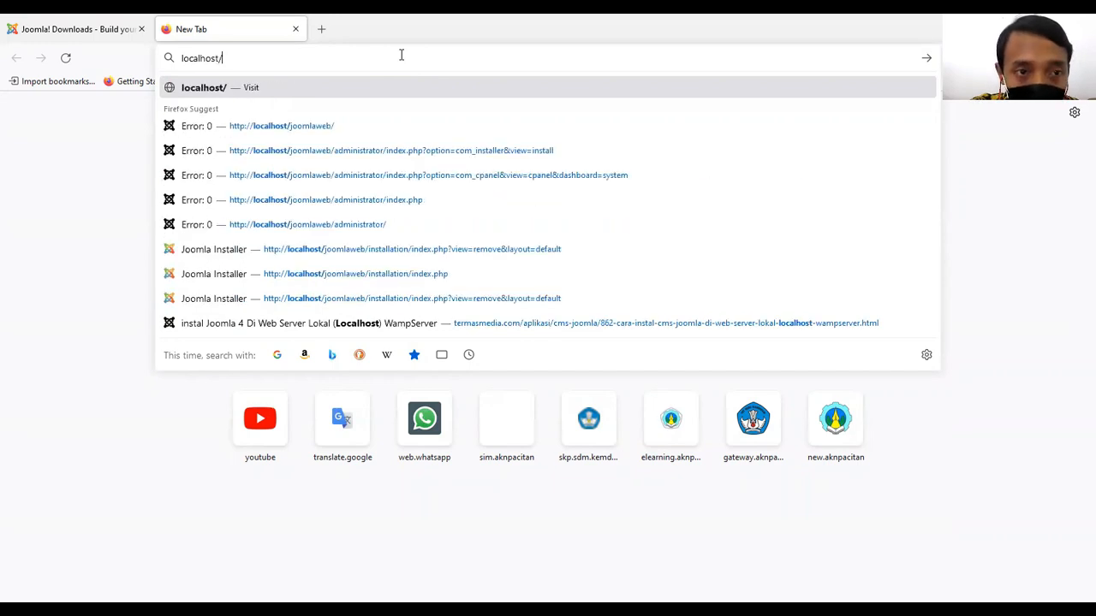
key(BackSpace)
key(BackSpace)
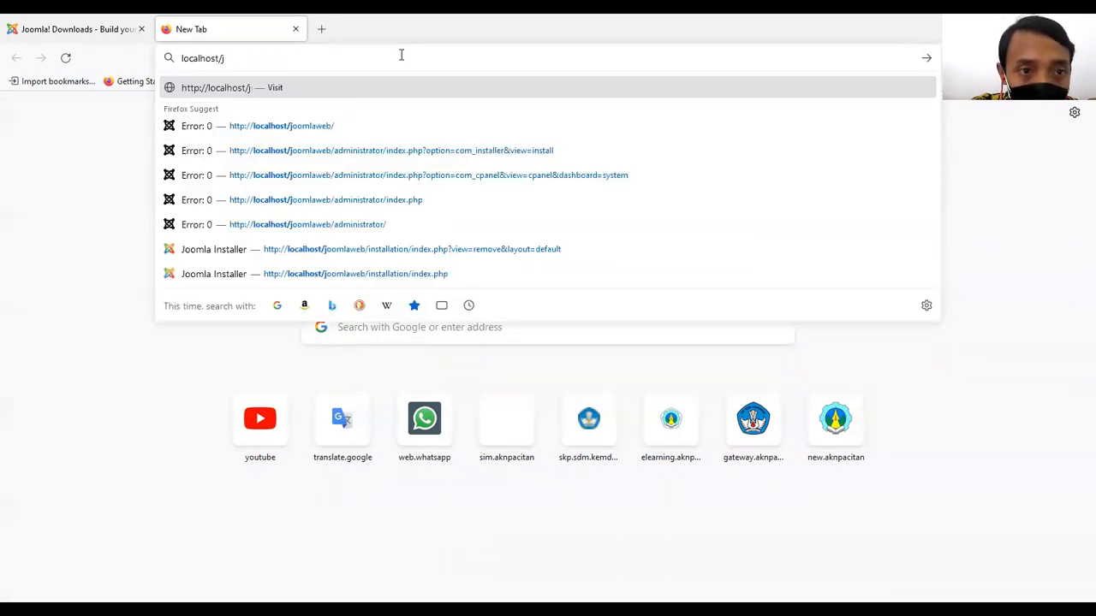
text(oomlaweb/)
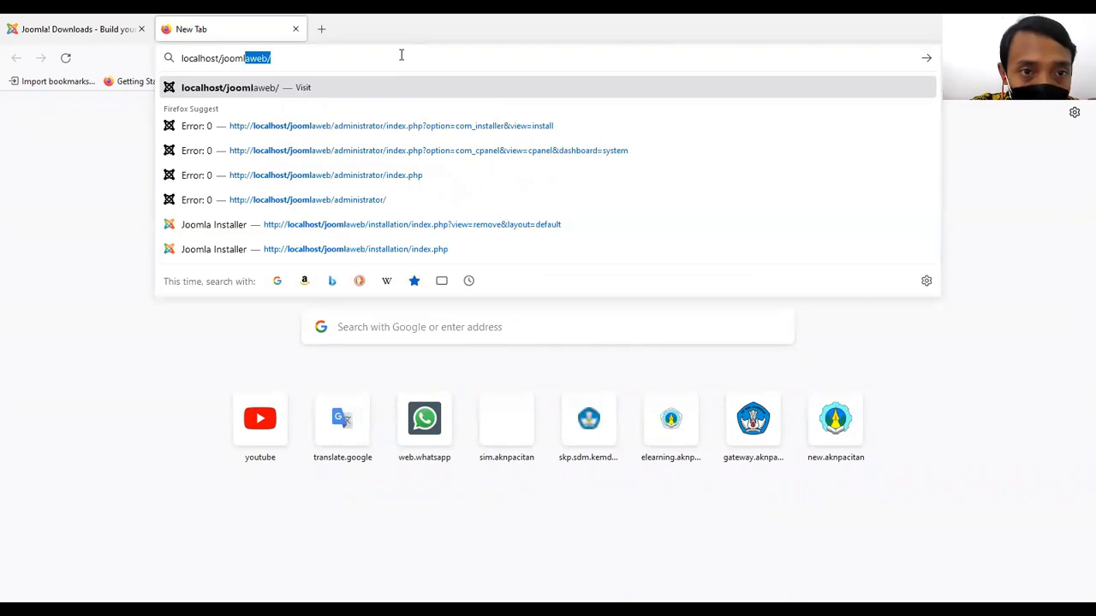
key(Return)
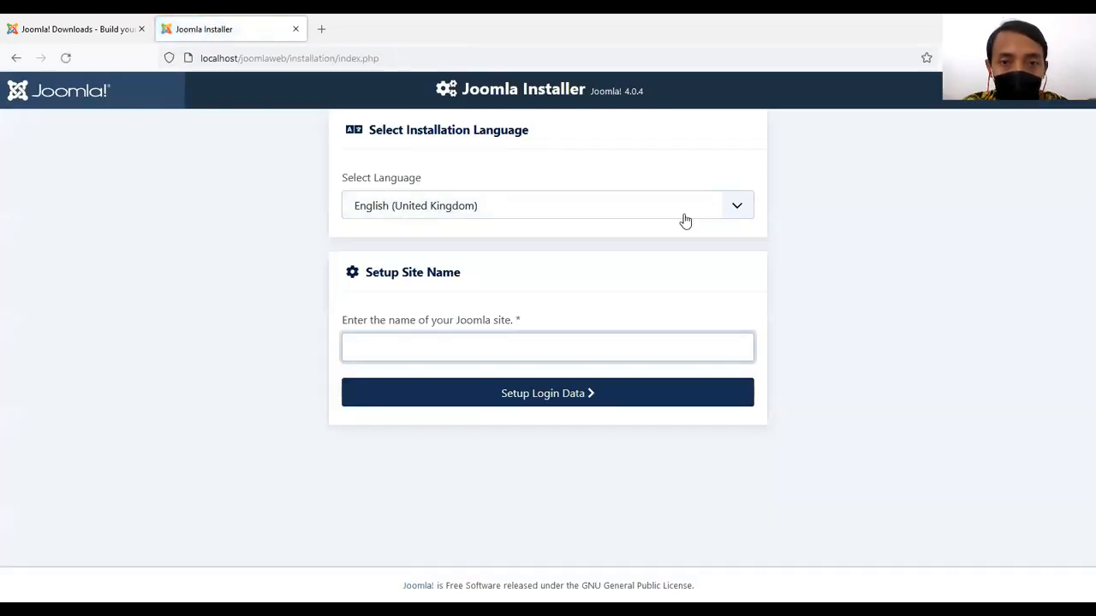
Keep English (United Kingdom) as the installation language, name the site Joomla Web and continue to the login data.
click(857, 247)
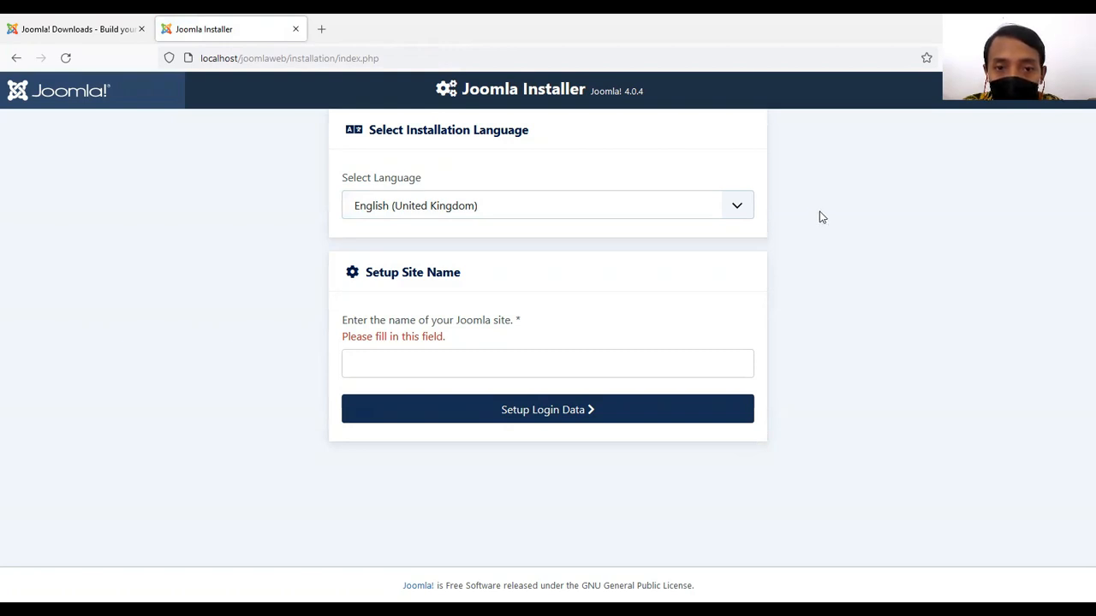
click(737, 207)
click(736, 207)
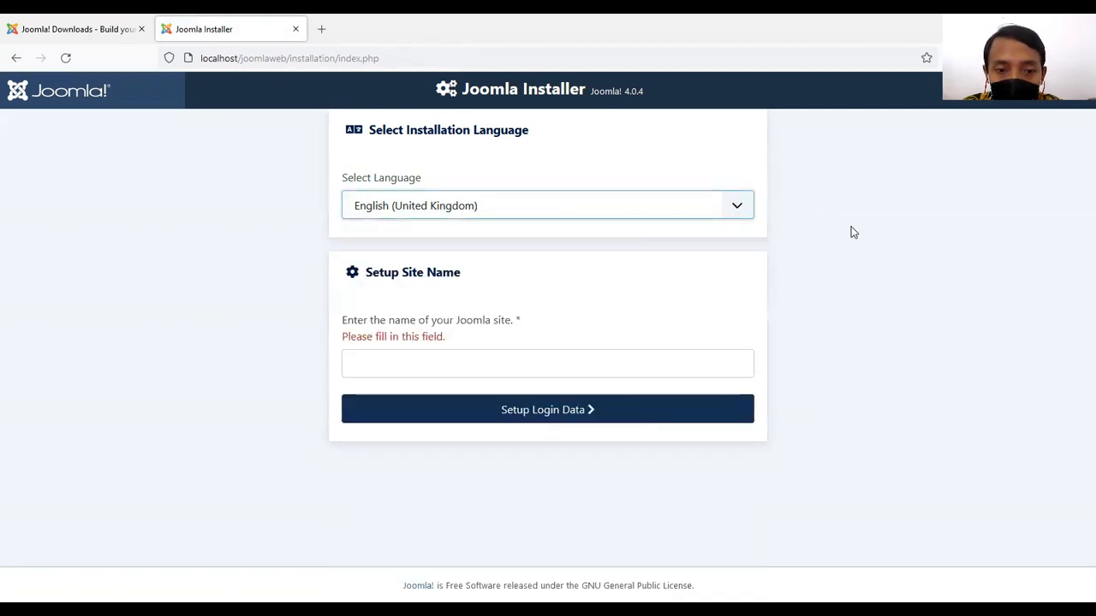
click(594, 363)
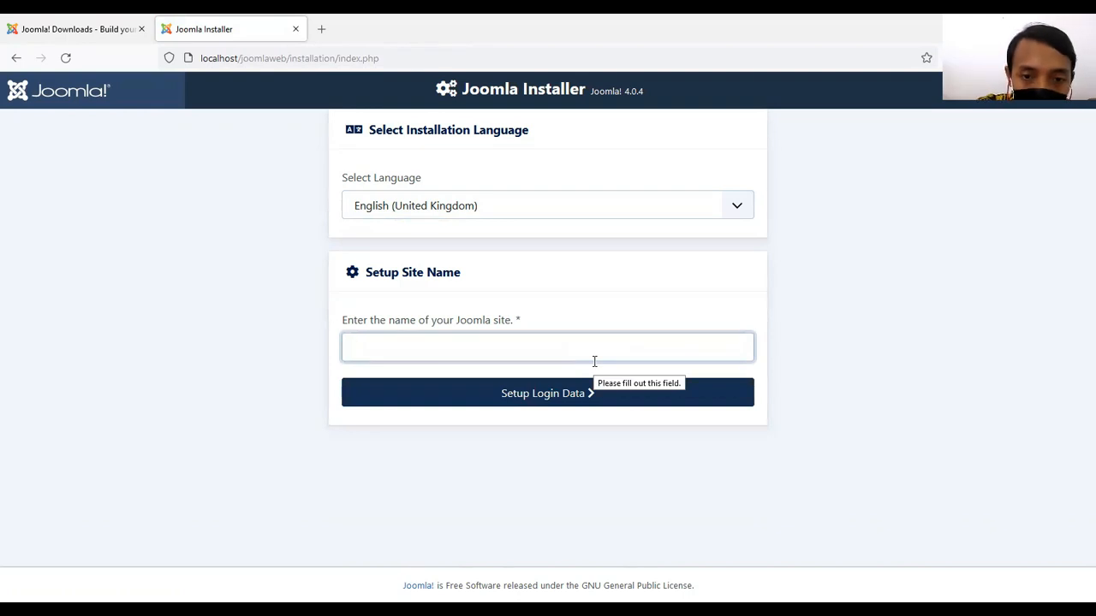
text(J)
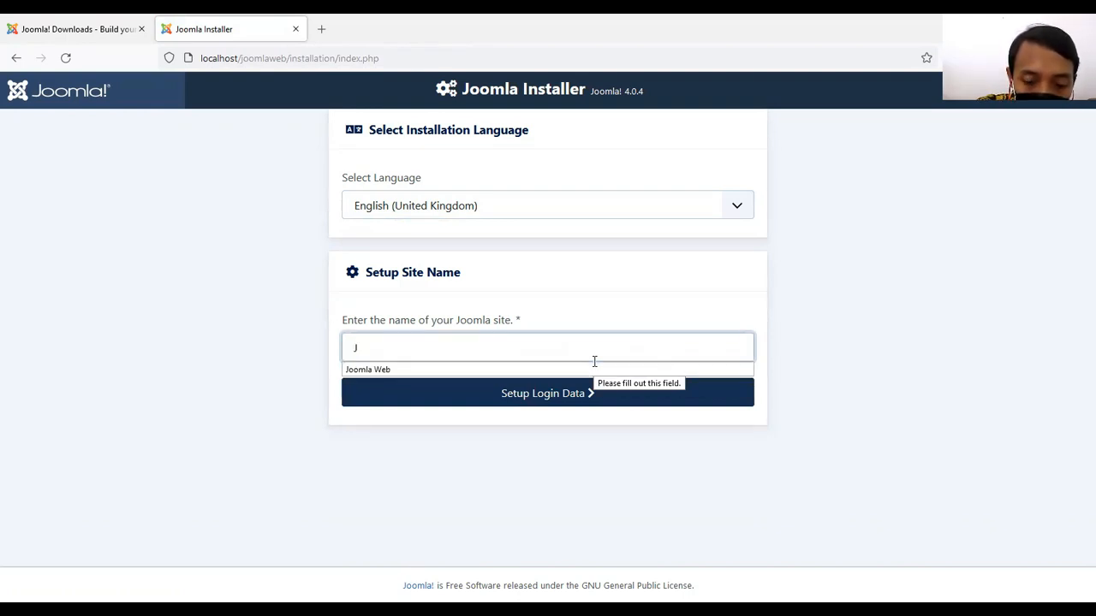
text(ooml)
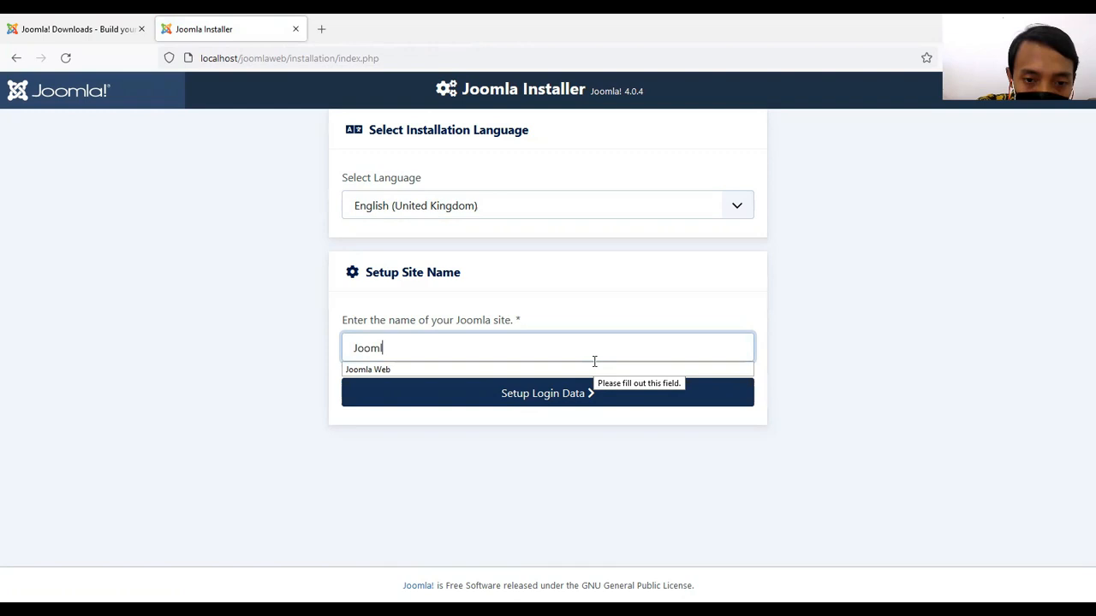
text(a We)
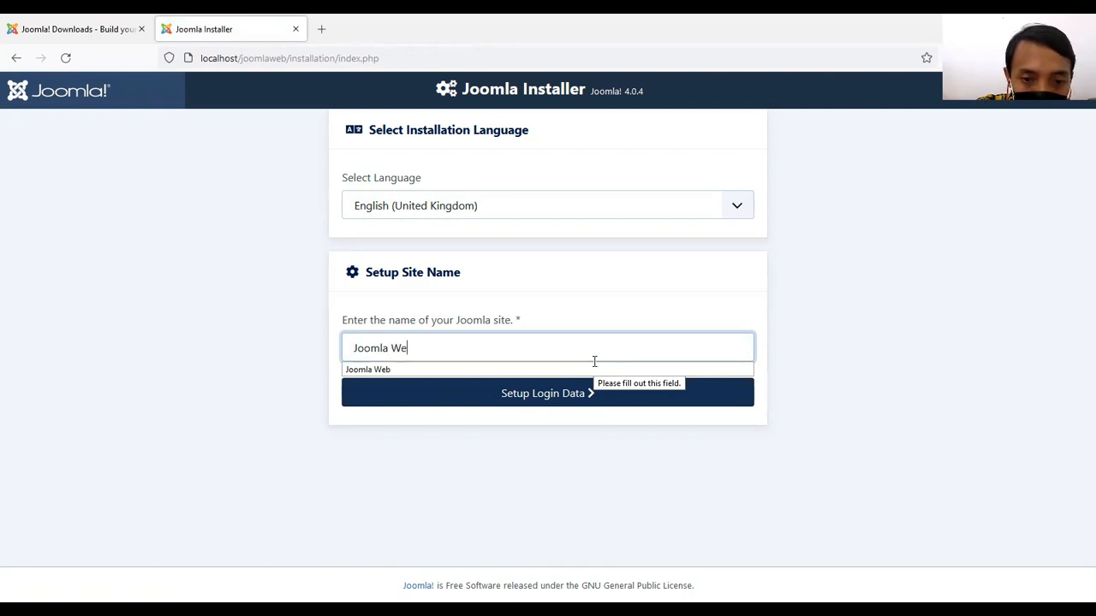
text(b)
click(826, 310)
click(543, 400)
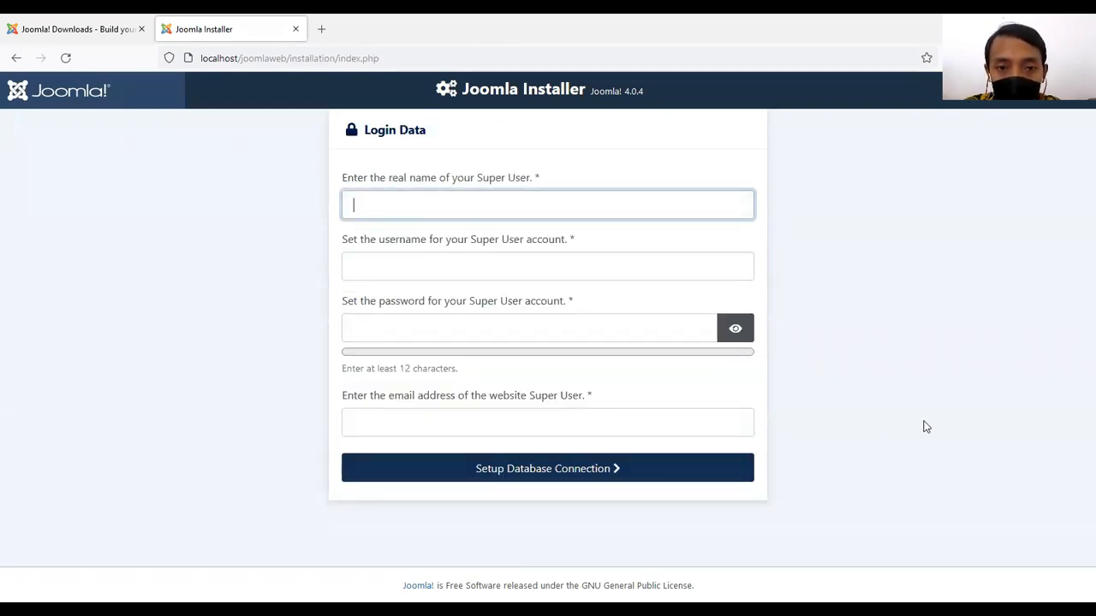
Enter admin as both the real name and the username of the Super User account.
click(688, 203)
text(admin)
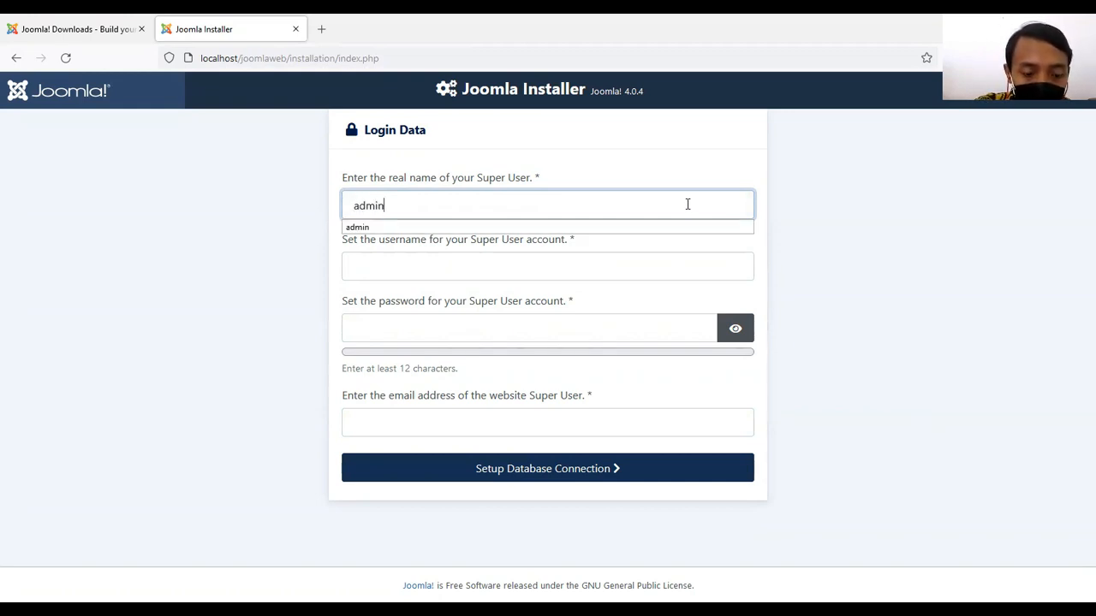
click(795, 147)
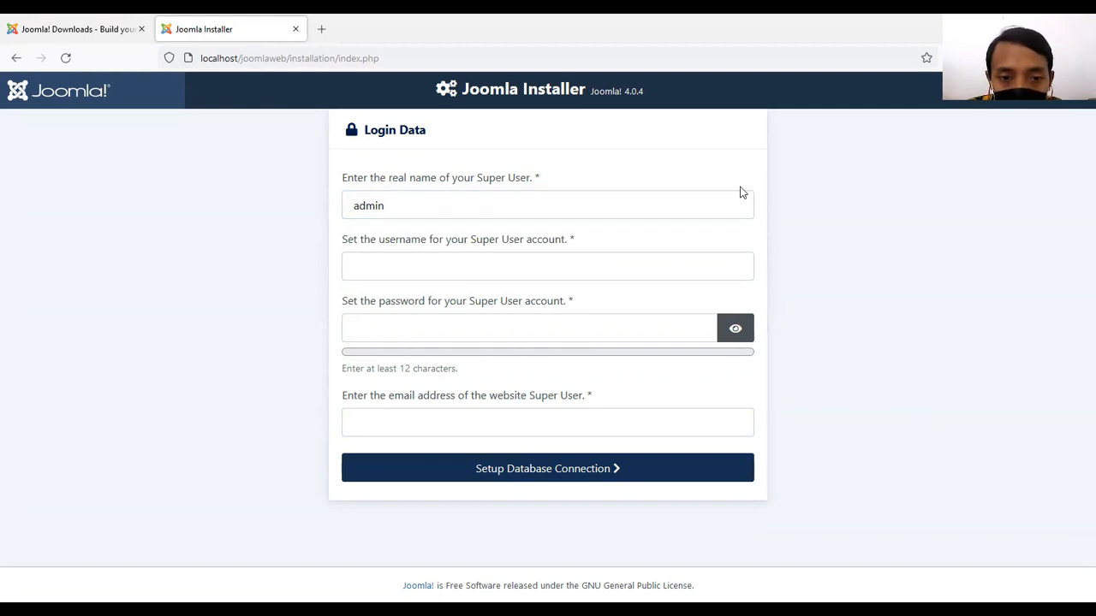
click(650, 269)
text(admin)
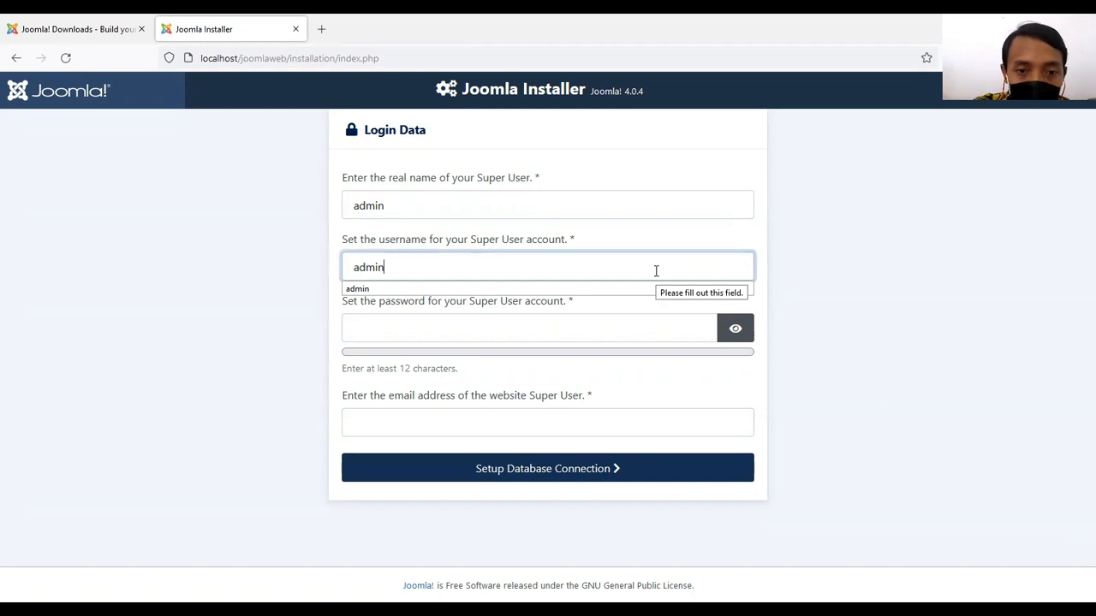
click(914, 352)
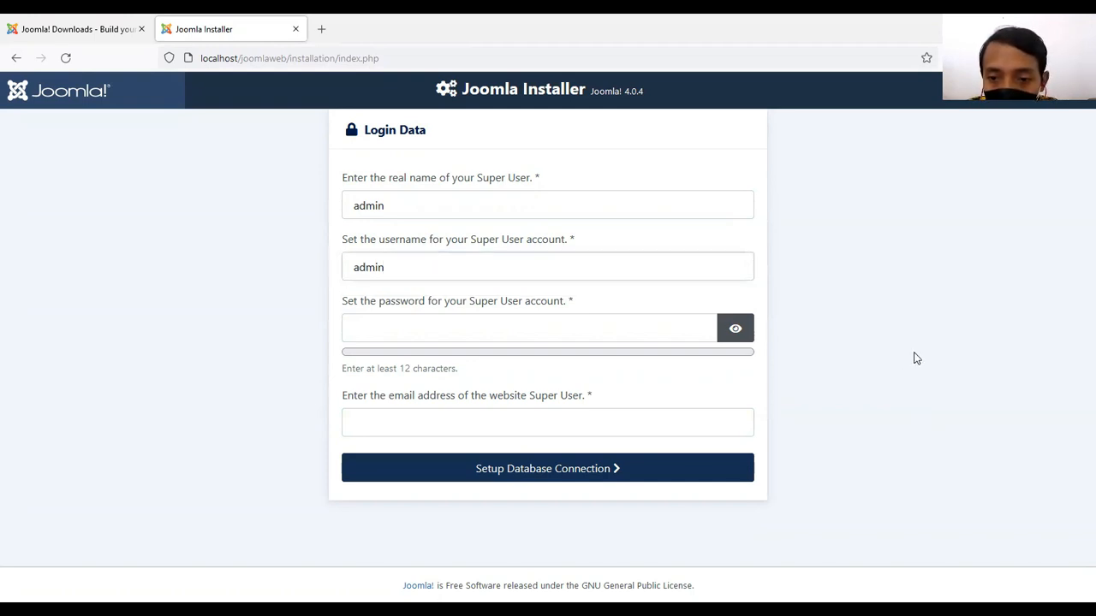
Enter a Super User account password of at least 12 characters and check its visibility toggle.
click(627, 328)
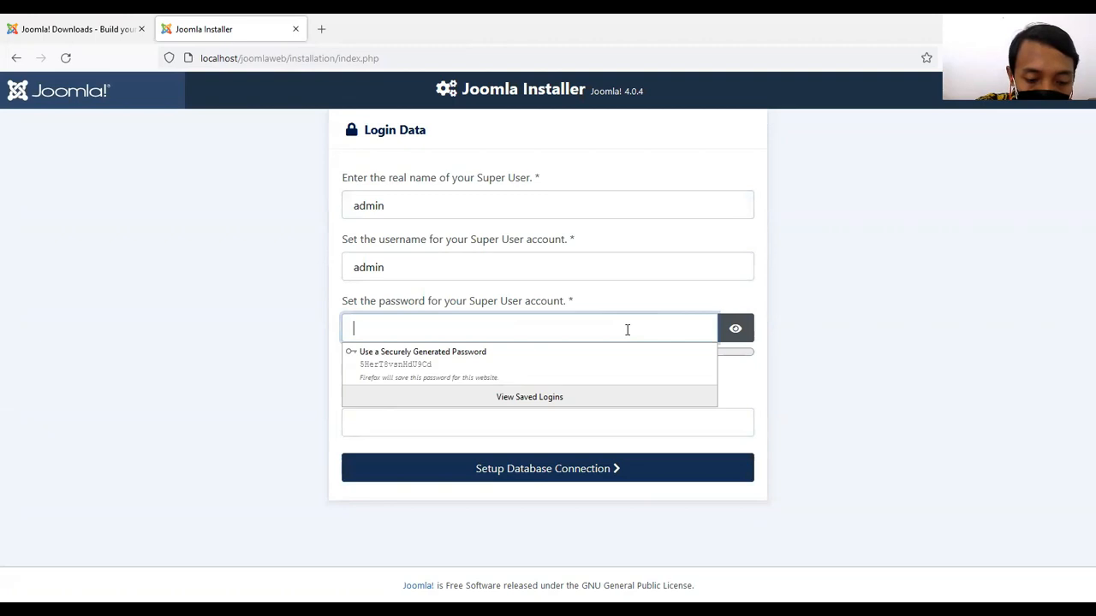
text(••••••••••••)
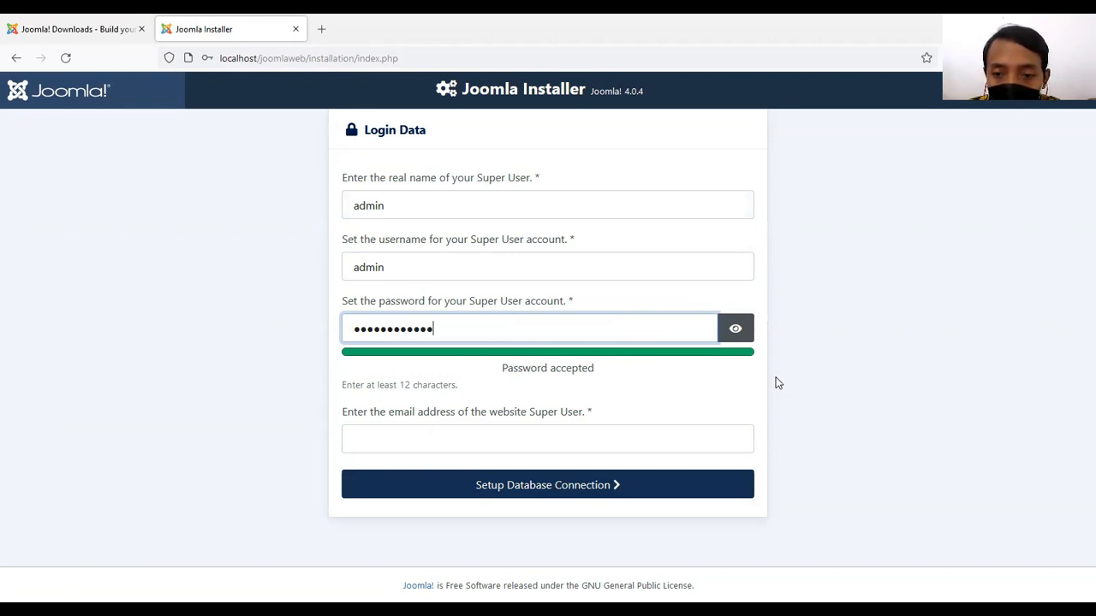
click(737, 329)
click(738, 329)
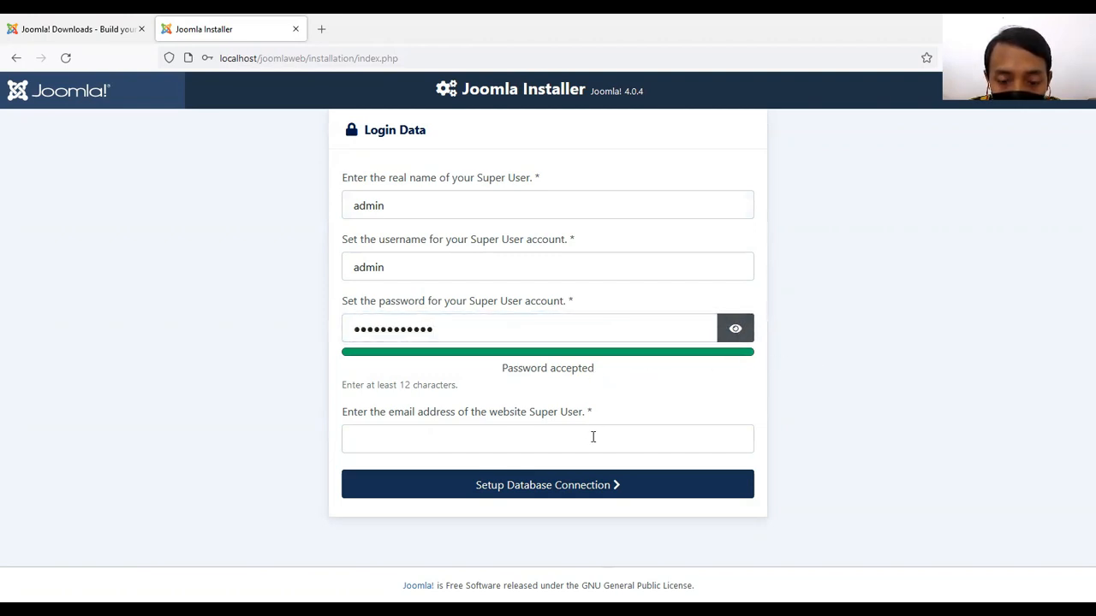
click(672, 443)
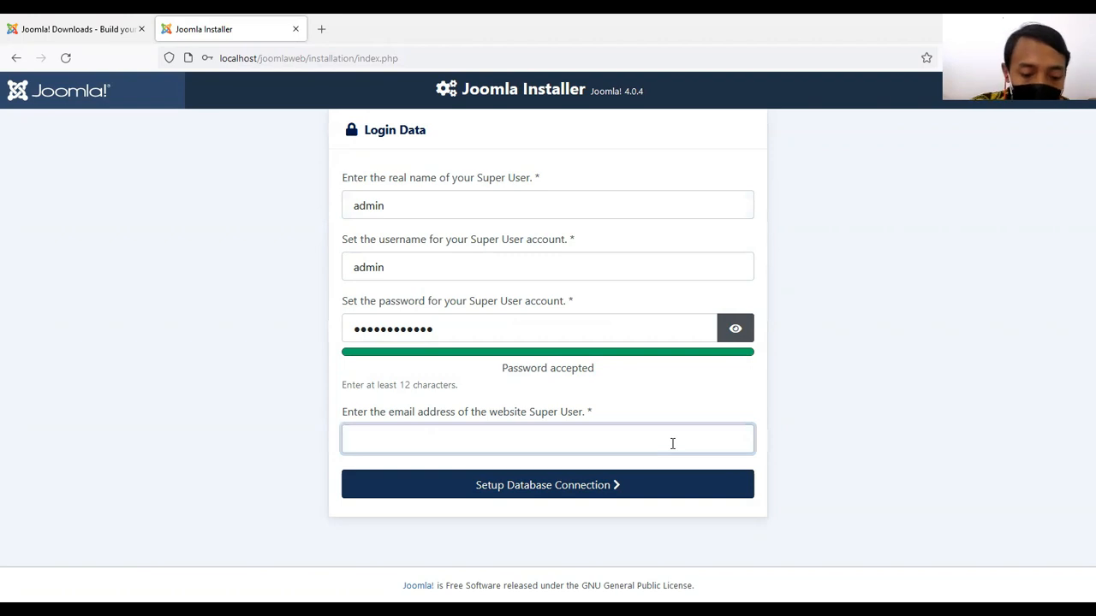
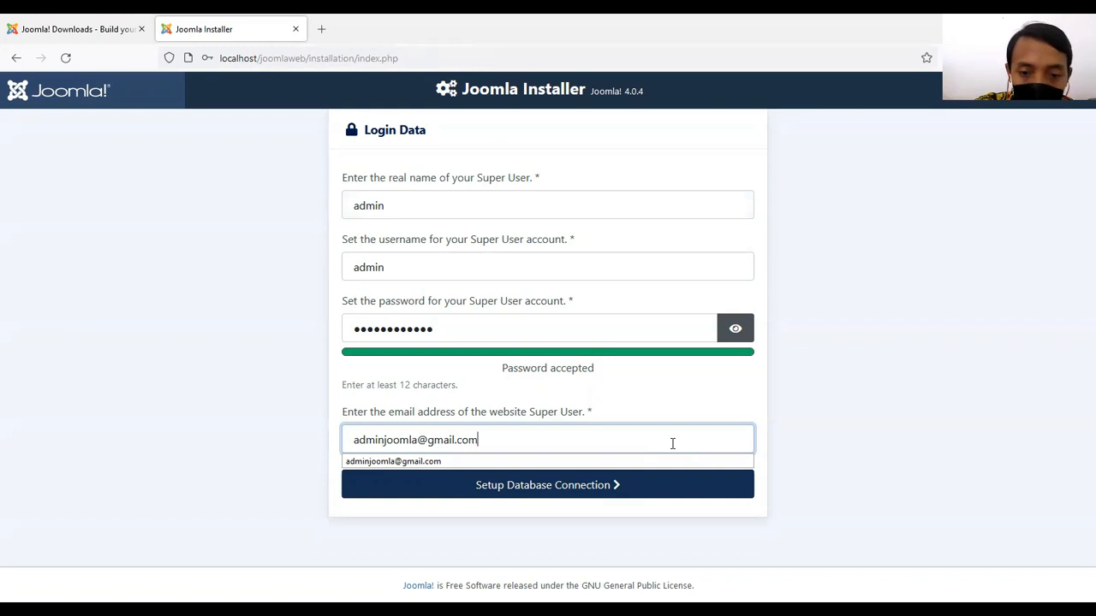
click(805, 388)
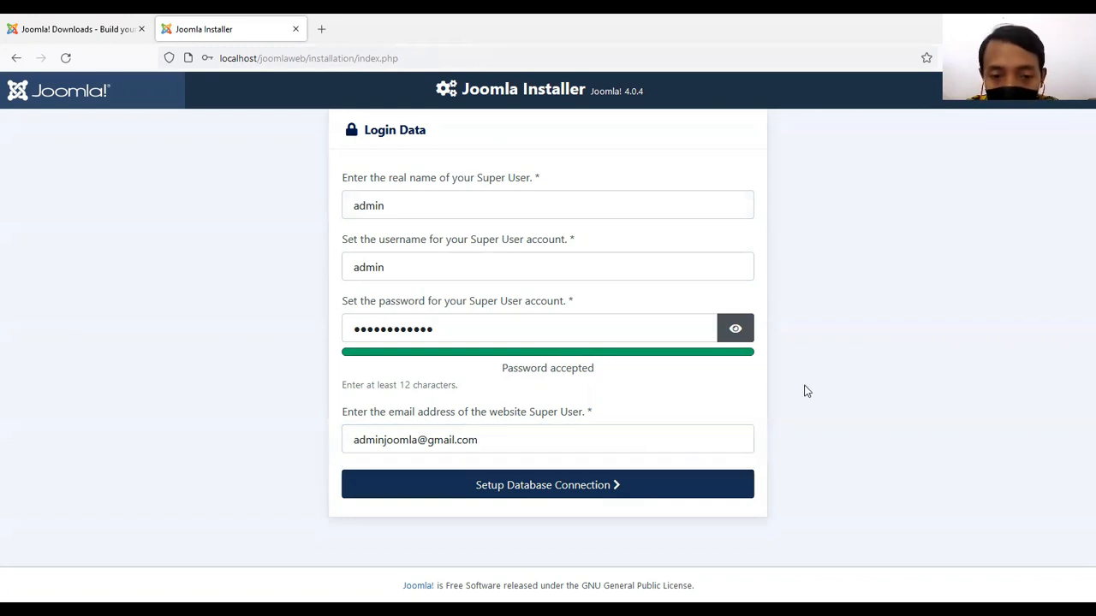
click(637, 490)
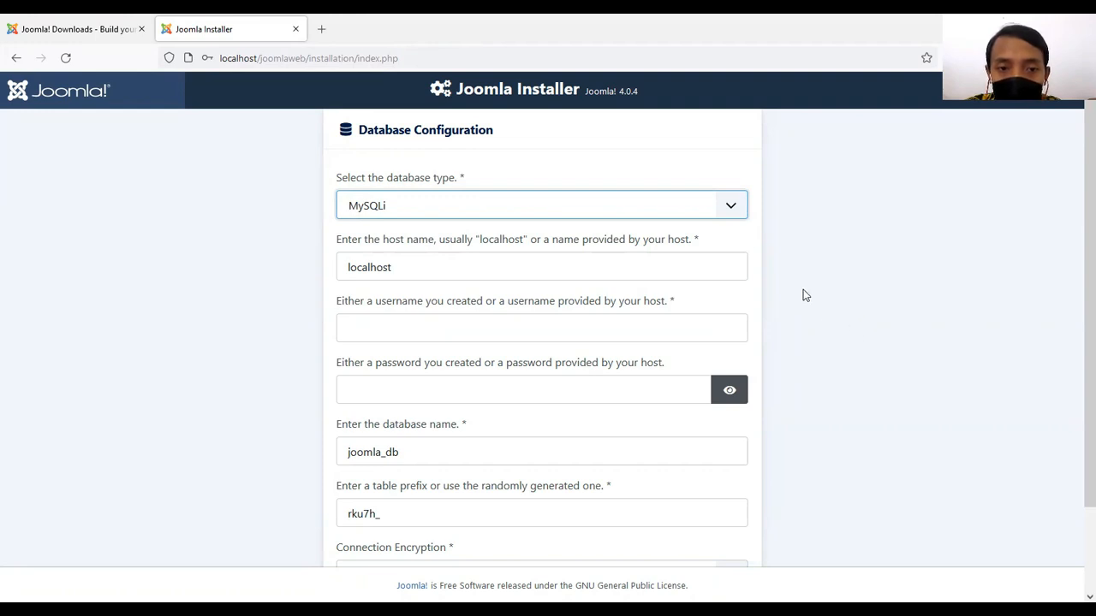
Choose MySQLi as the database type and keep localhost as the host name.
click(732, 209)
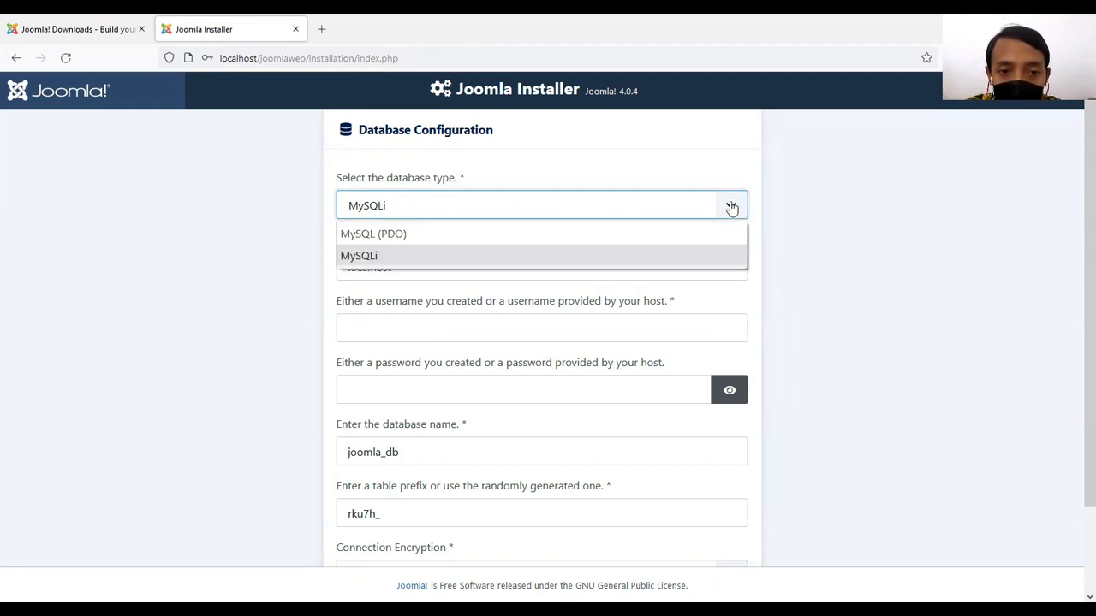
click(699, 258)
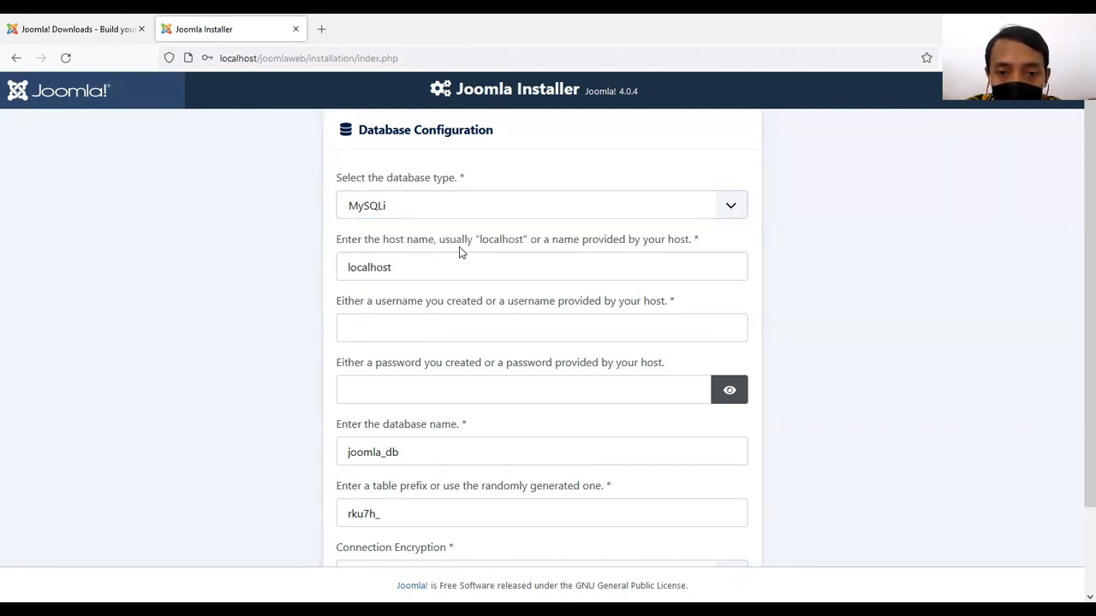
click(539, 267)
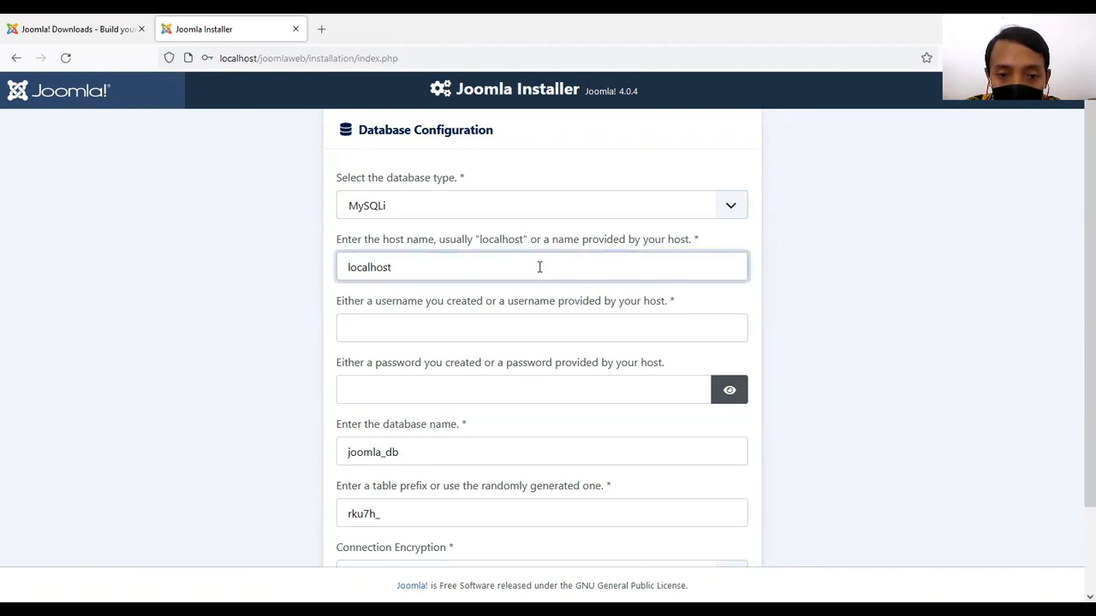
click(827, 333)
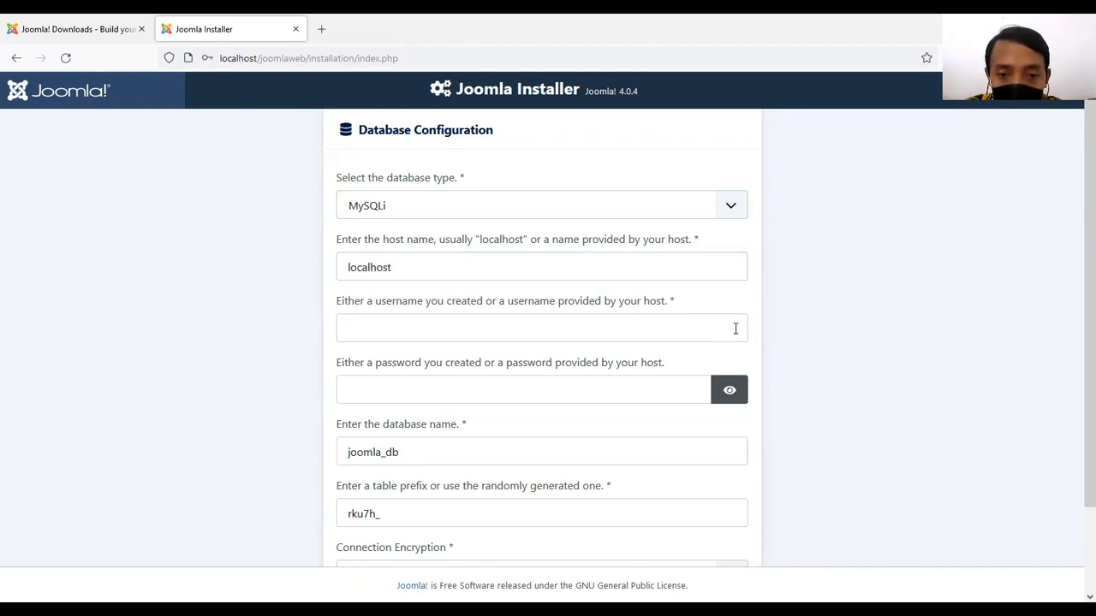
Set the database username to root and leave the database password empty.
click(676, 326)
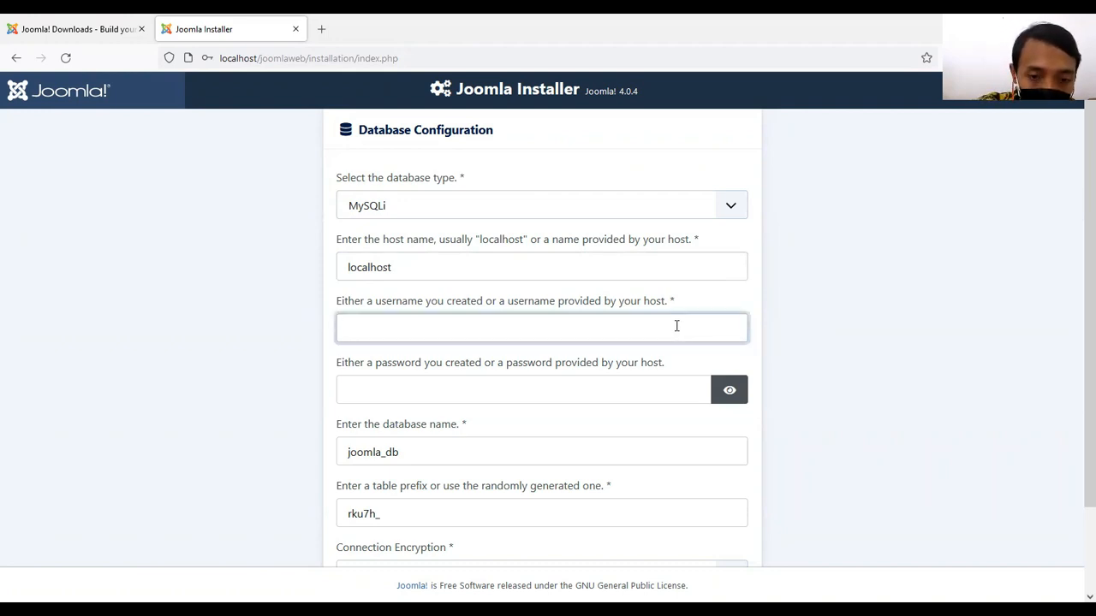
text(root)
key(Tab)
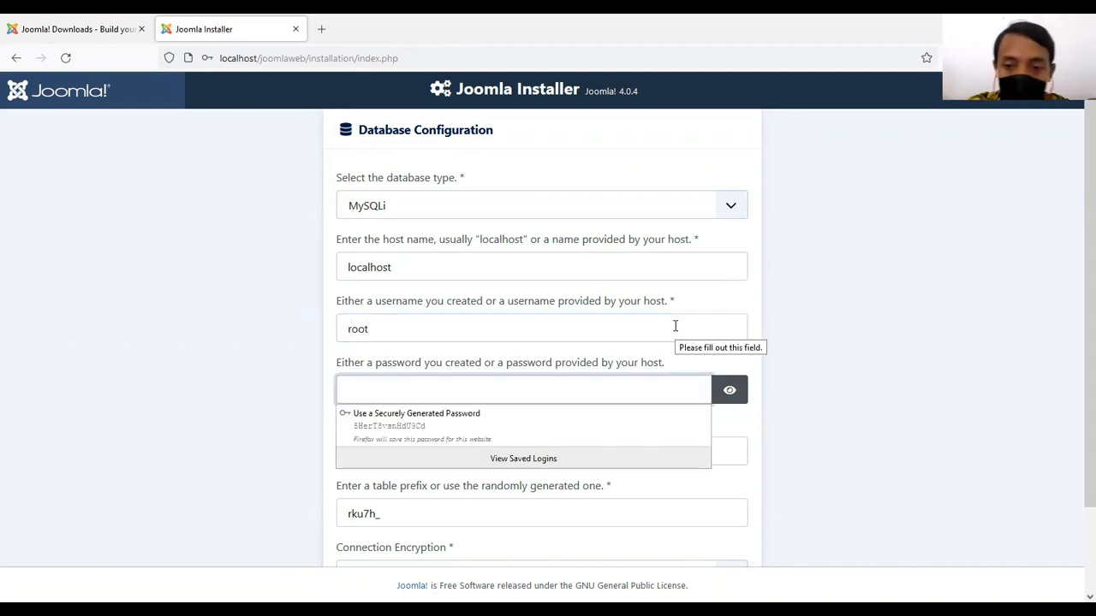
click(811, 347)
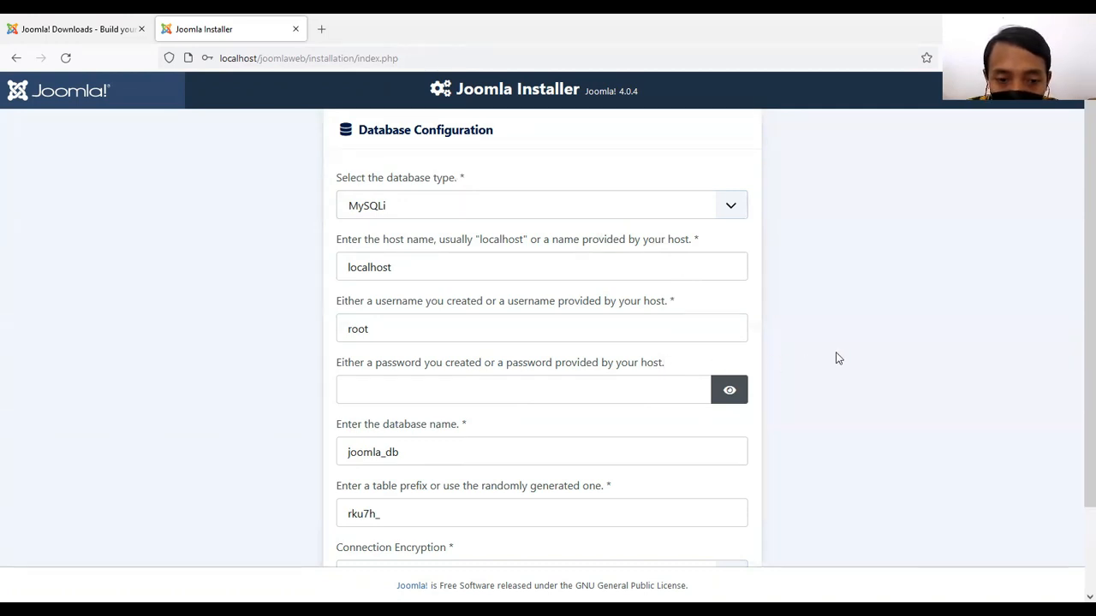
Check the remaining database settings and keep the randomly generated table prefix.
scroll(838, 359, down, 3)
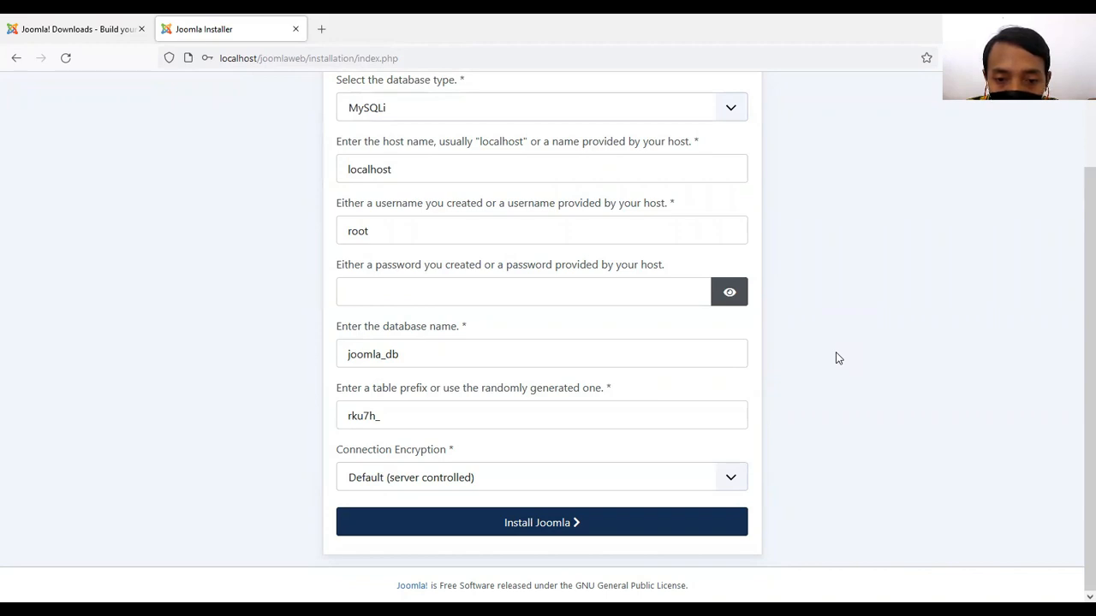
click(695, 416)
click(859, 406)
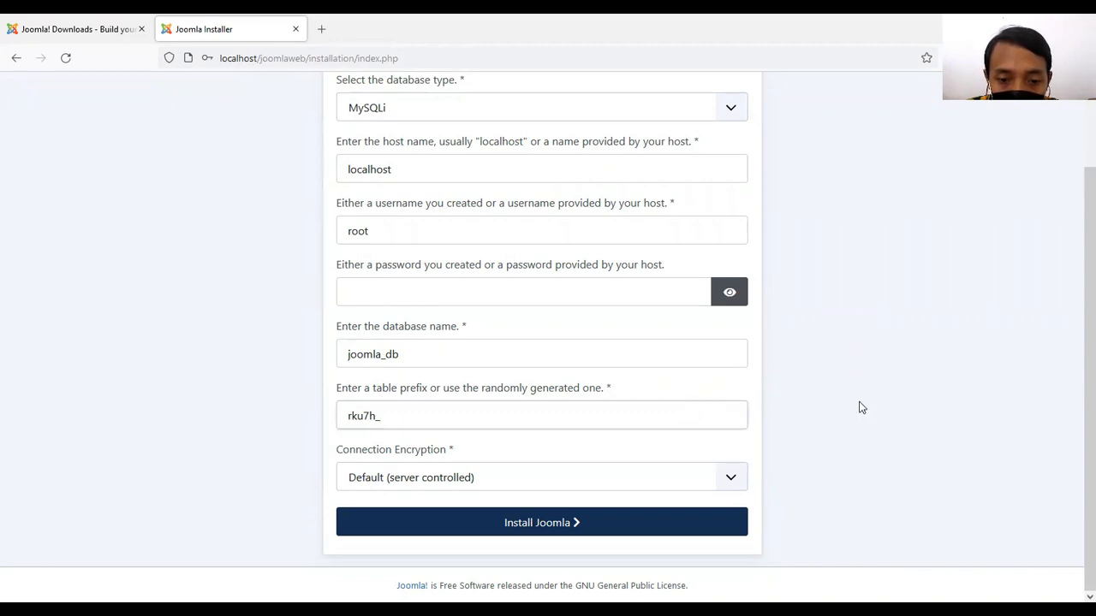
Install Joomla with the entered settings, decline saving the login in the browser, and complete the setup by opening the administrator site.
click(612, 532)
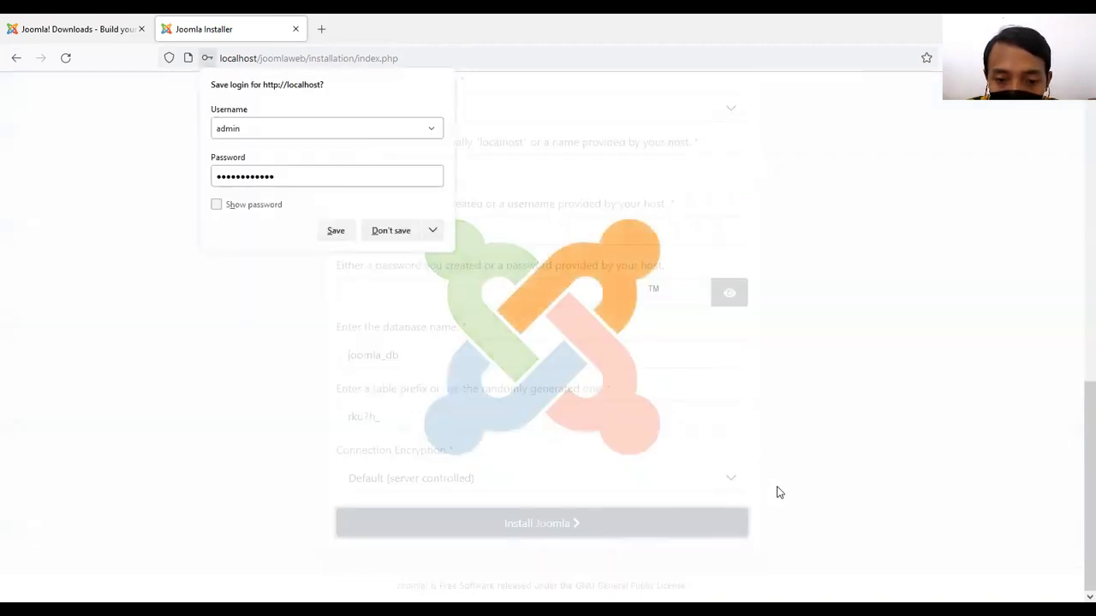
click(394, 231)
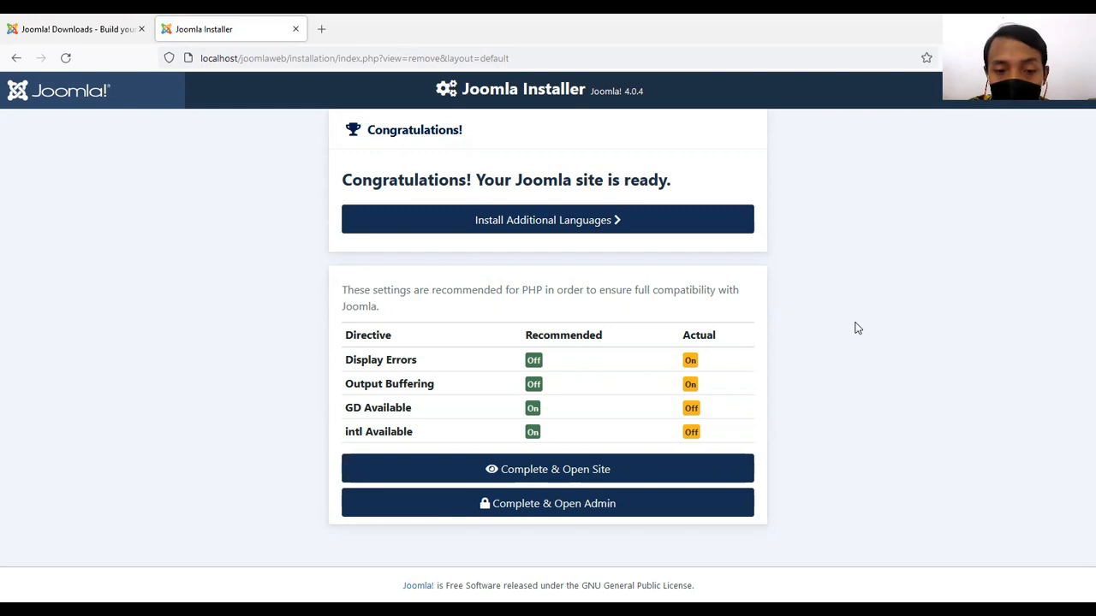
click(673, 506)
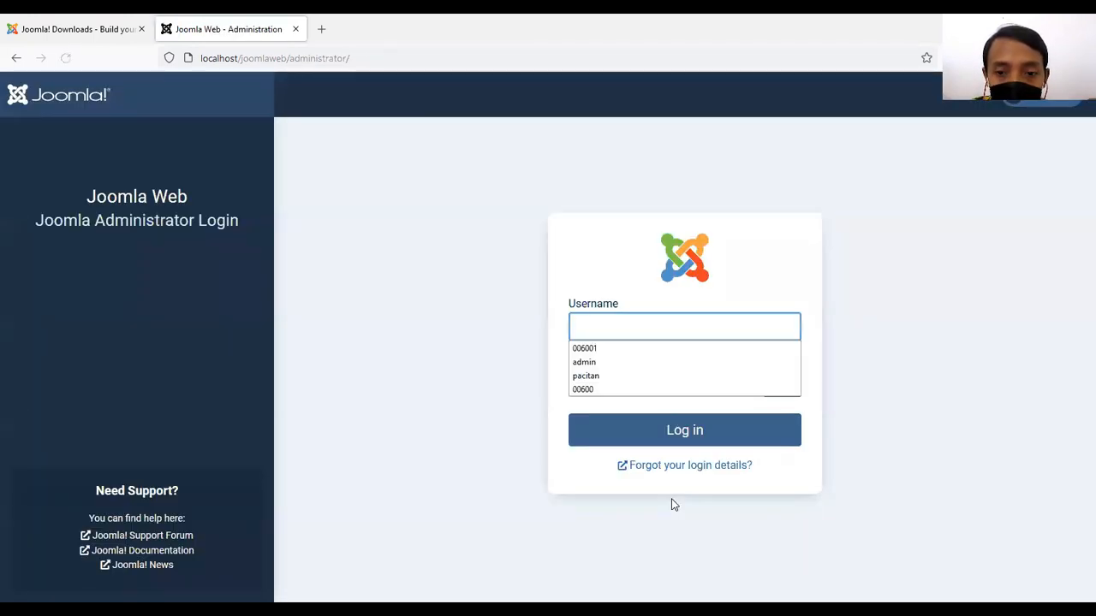
Log in to the Joomla administrator with the username admin and the account password, without saving the login in the browser.
click(860, 341)
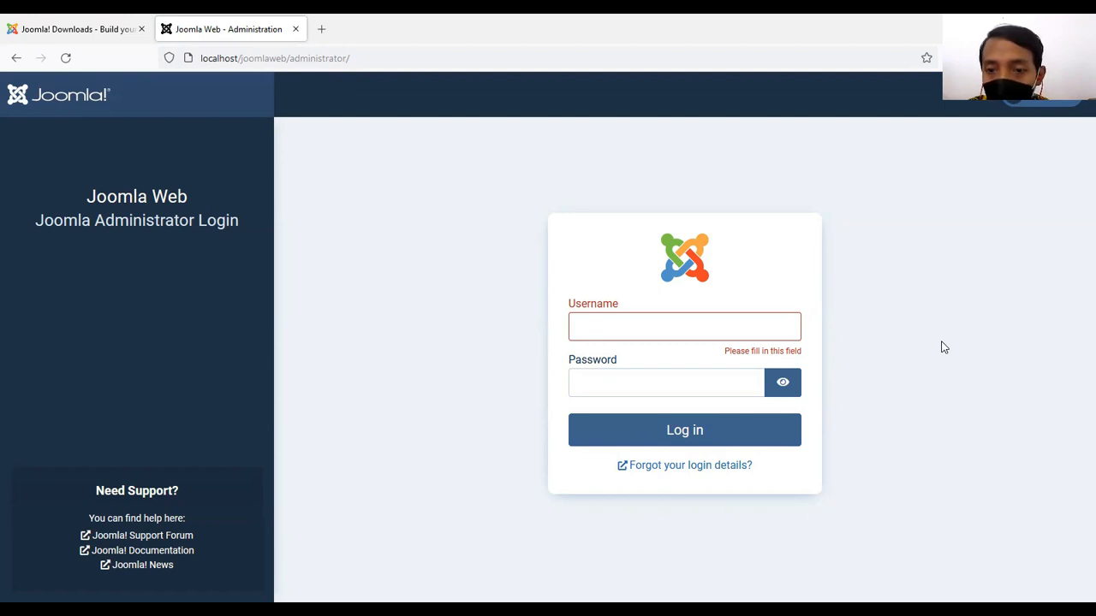
click(767, 326)
text(admin)
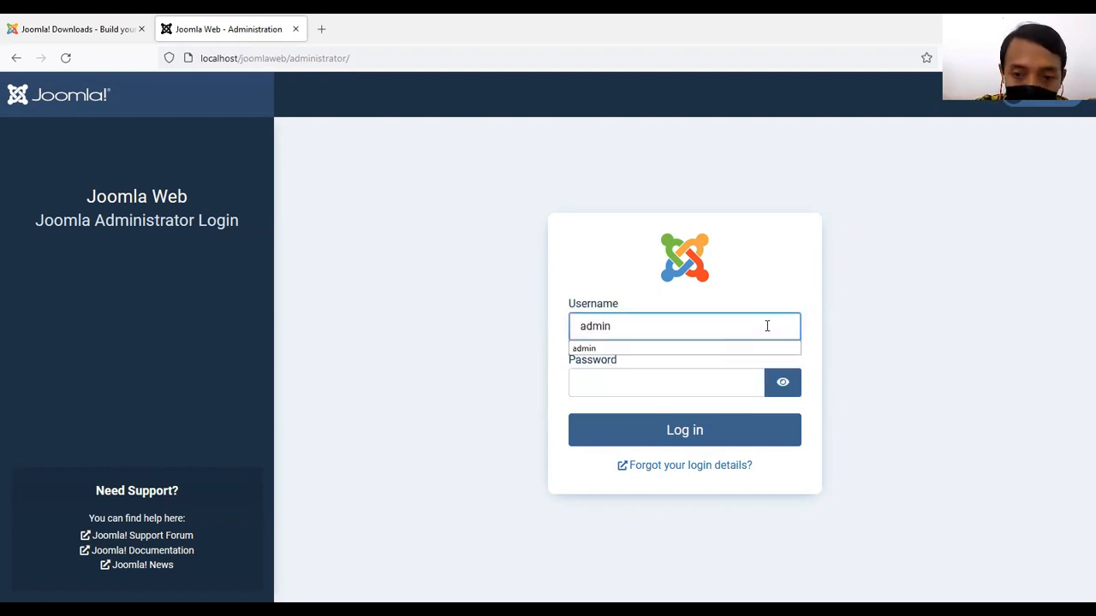
key(Tab)
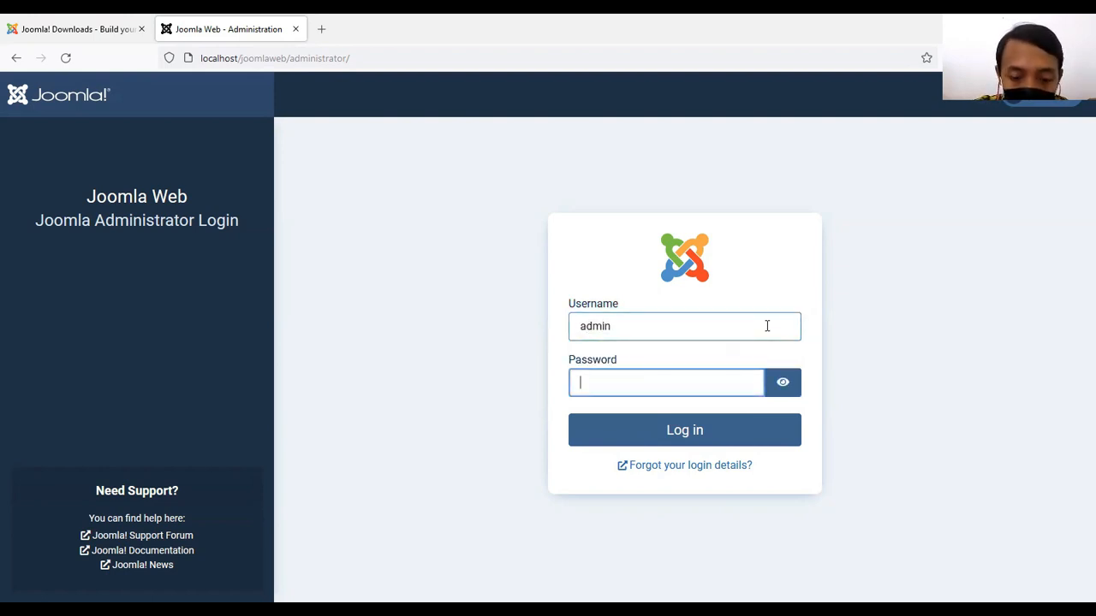
text(ad)
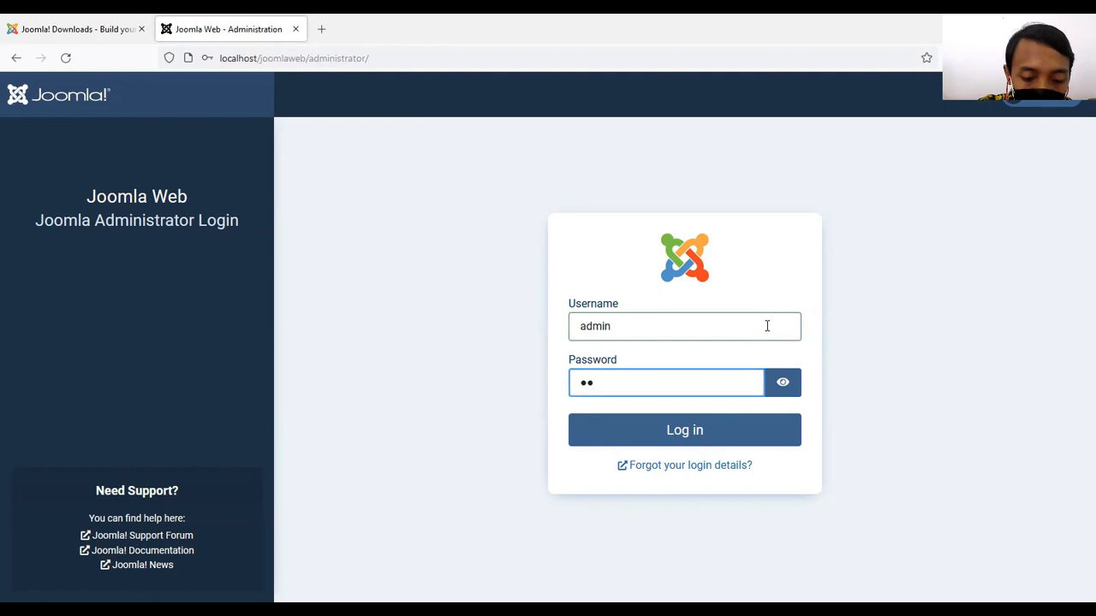
text(min123)
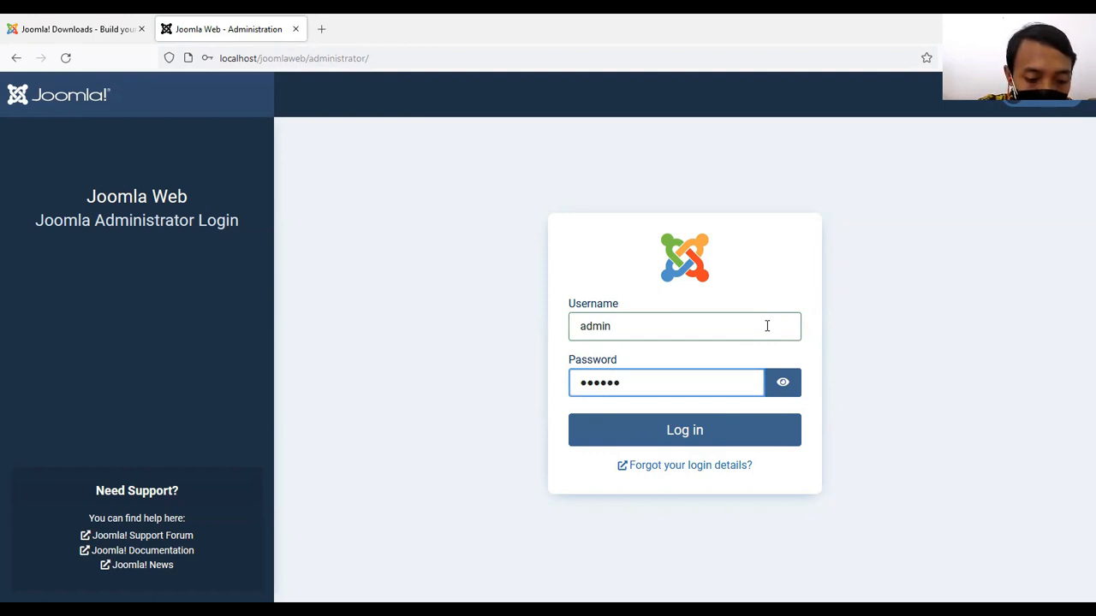
text(4567)
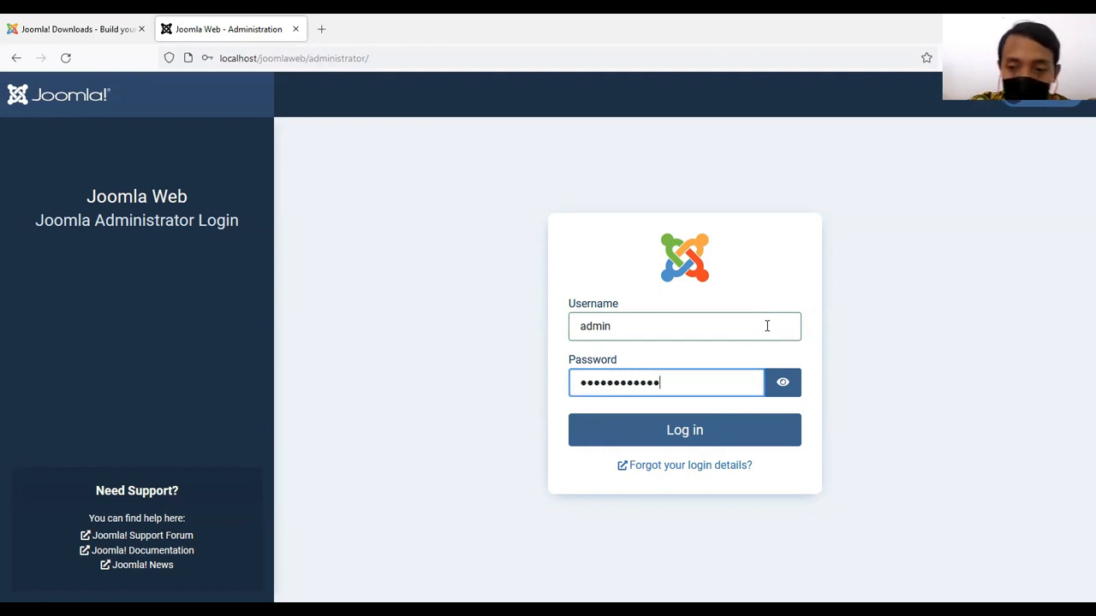
click(697, 435)
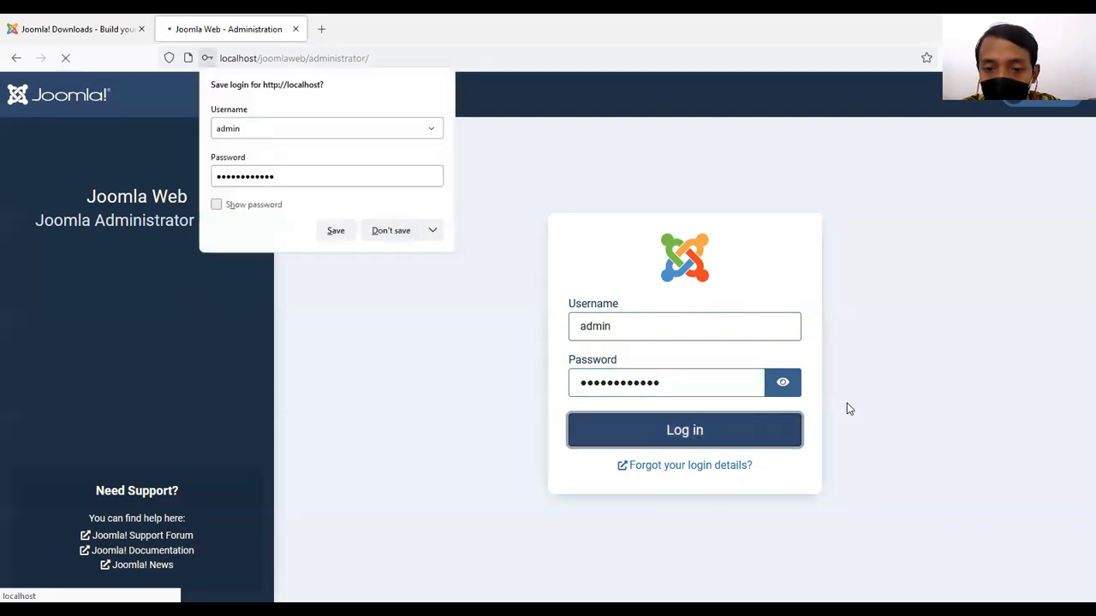
click(405, 235)
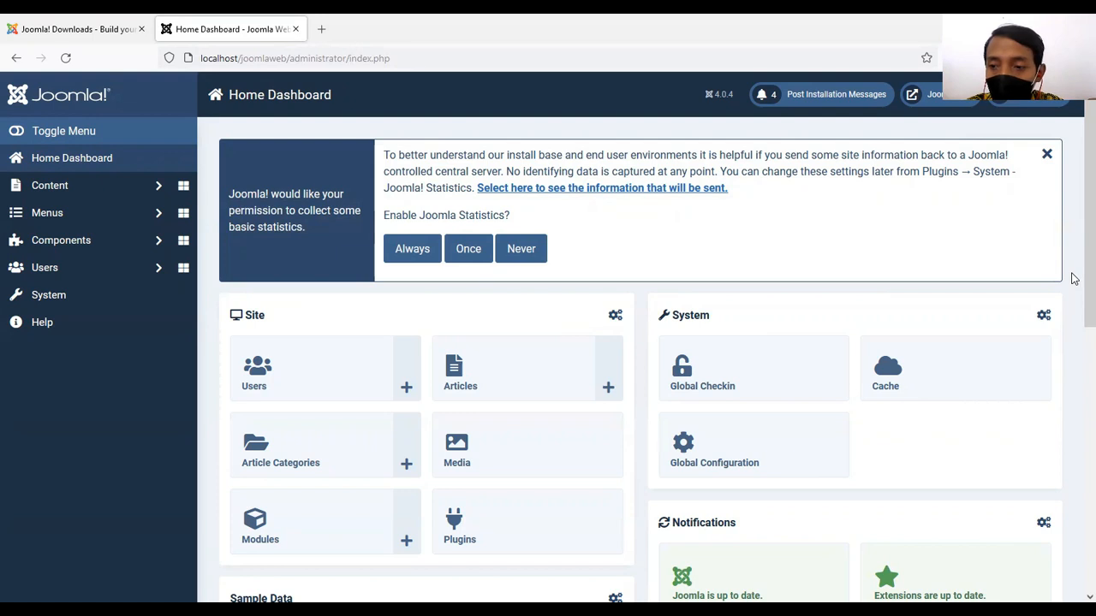
Look over the Home Dashboard's modules and view the site's public front page in a new tab.
scroll(1074, 279, down, 5)
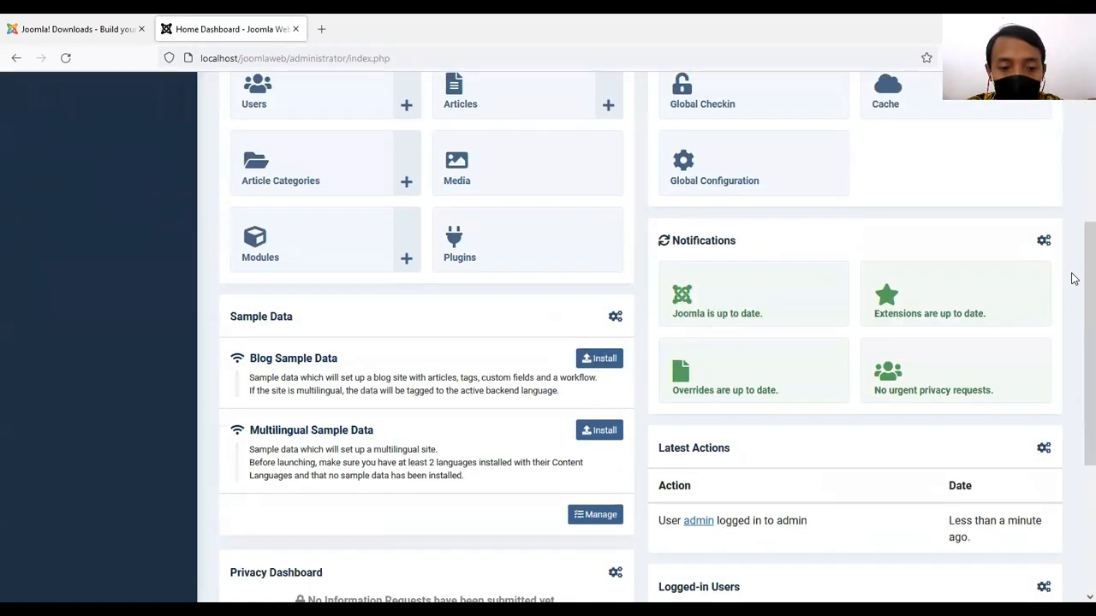
scroll(1074, 279, down, 1)
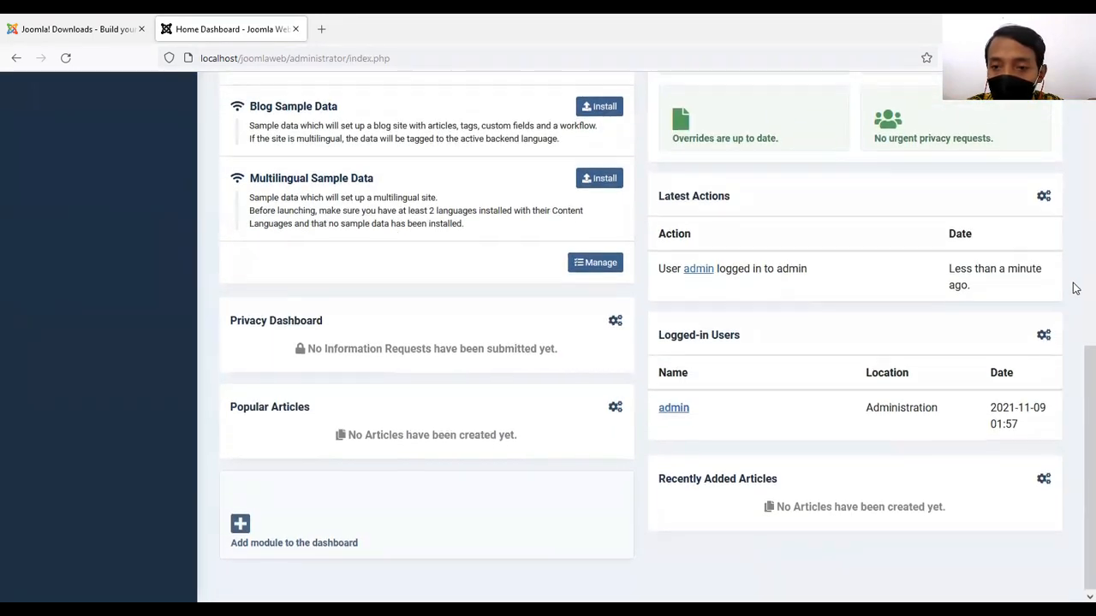
scroll(1076, 289, up, 3)
scroll(1075, 289, up, 3)
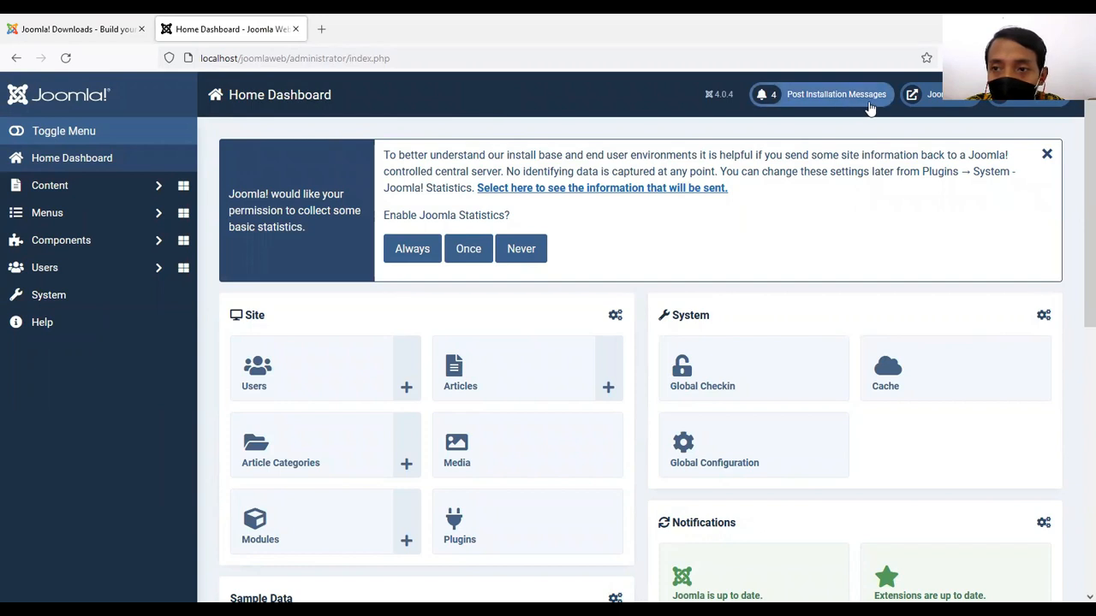
right_click(936, 100)
click(948, 110)
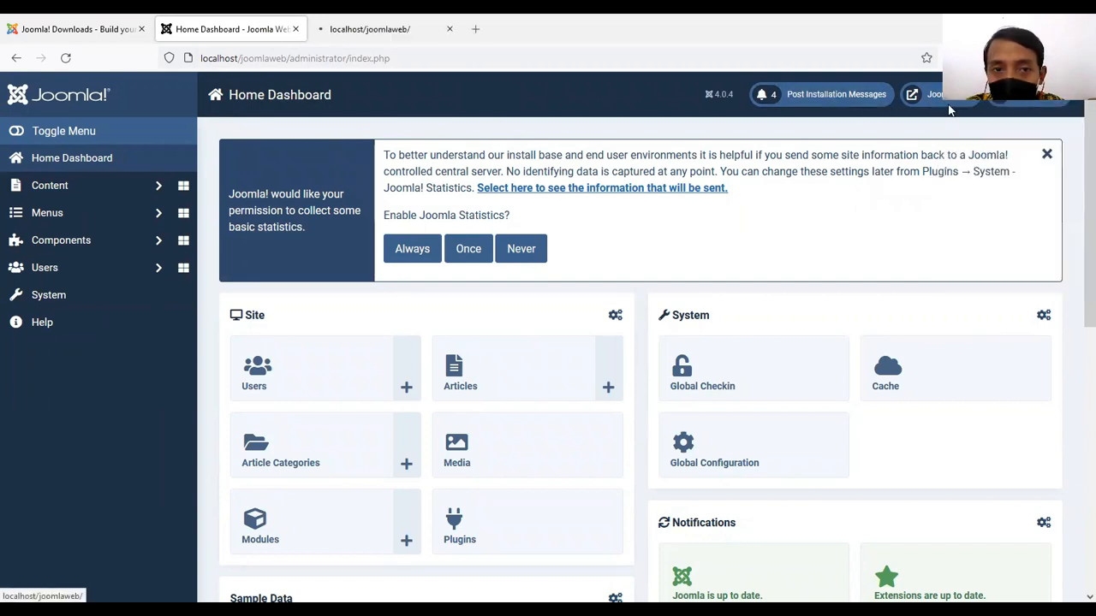
click(409, 29)
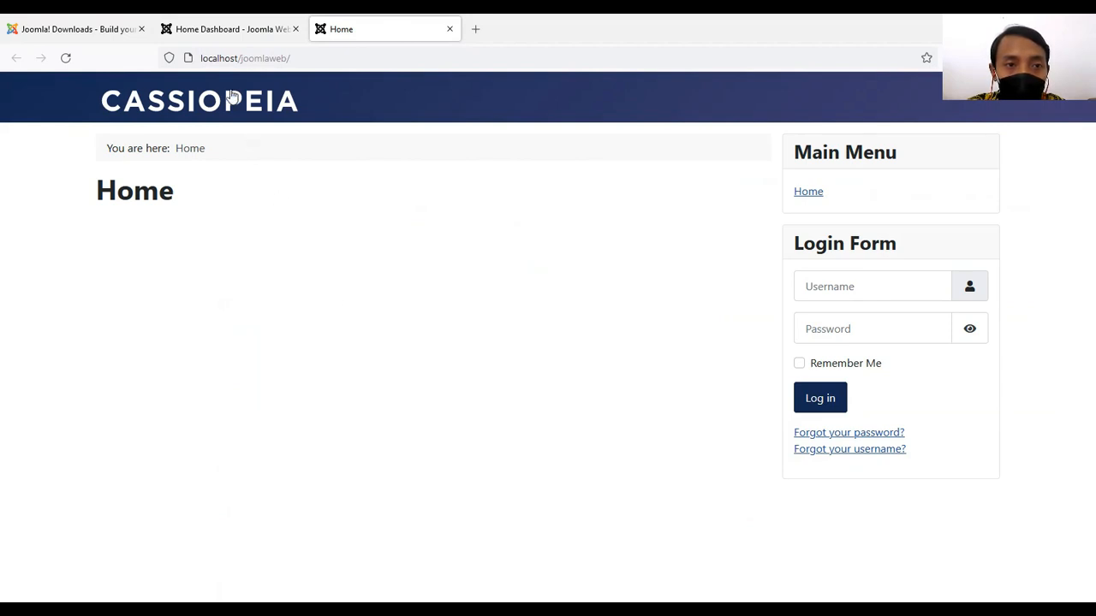
Return to the administrator's Home Dashboard and review its Sample Data, Notifications and activity modules.
click(226, 32)
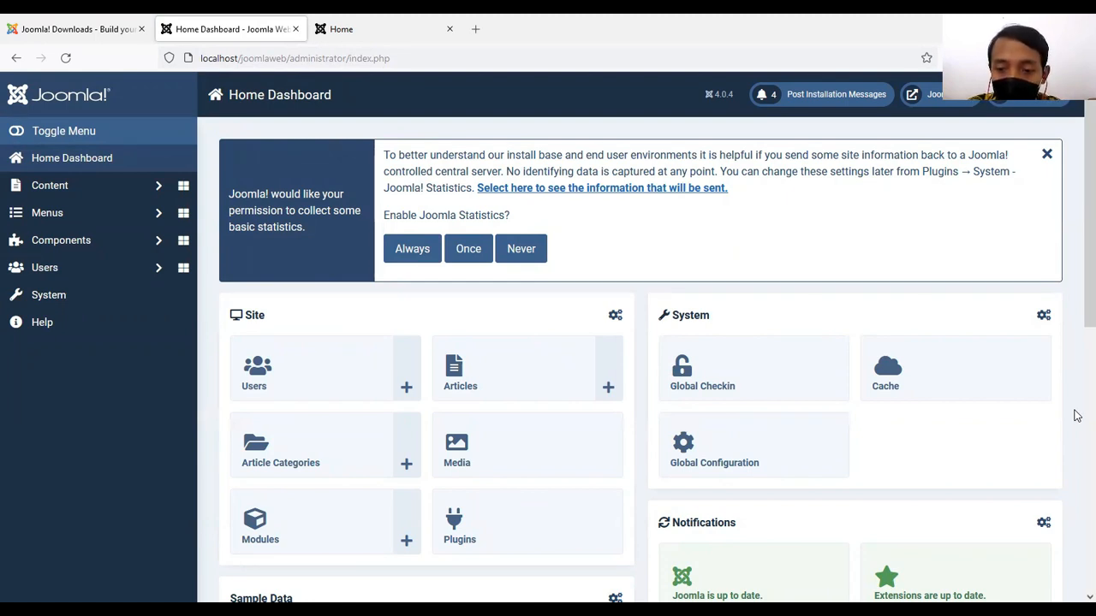
scroll(1078, 415, down, 5)
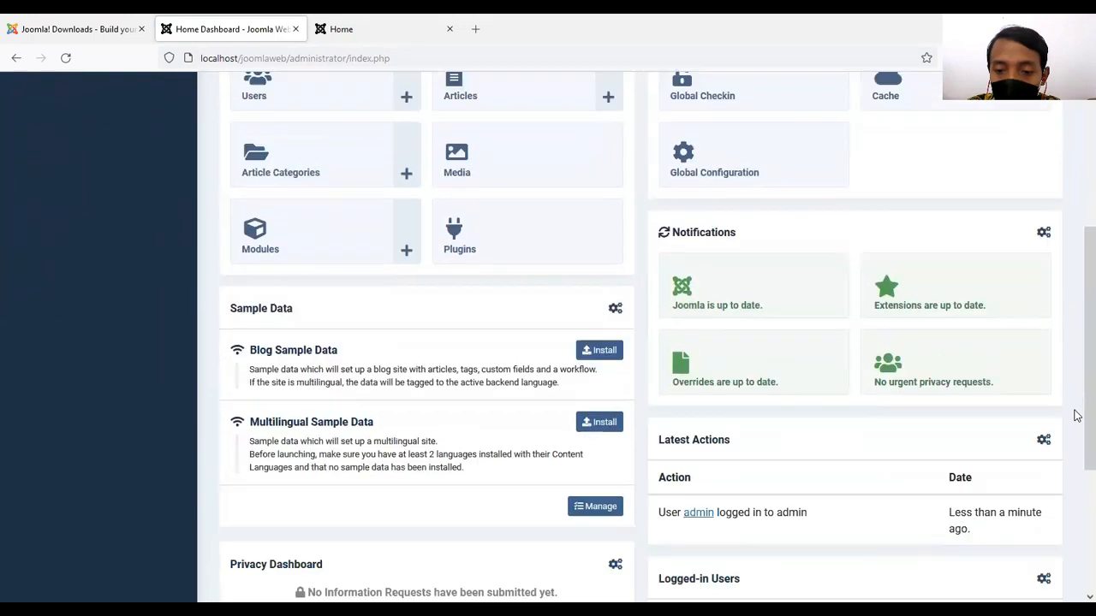
scroll(1077, 415, down, 1)
scroll(1077, 415, up, 4)
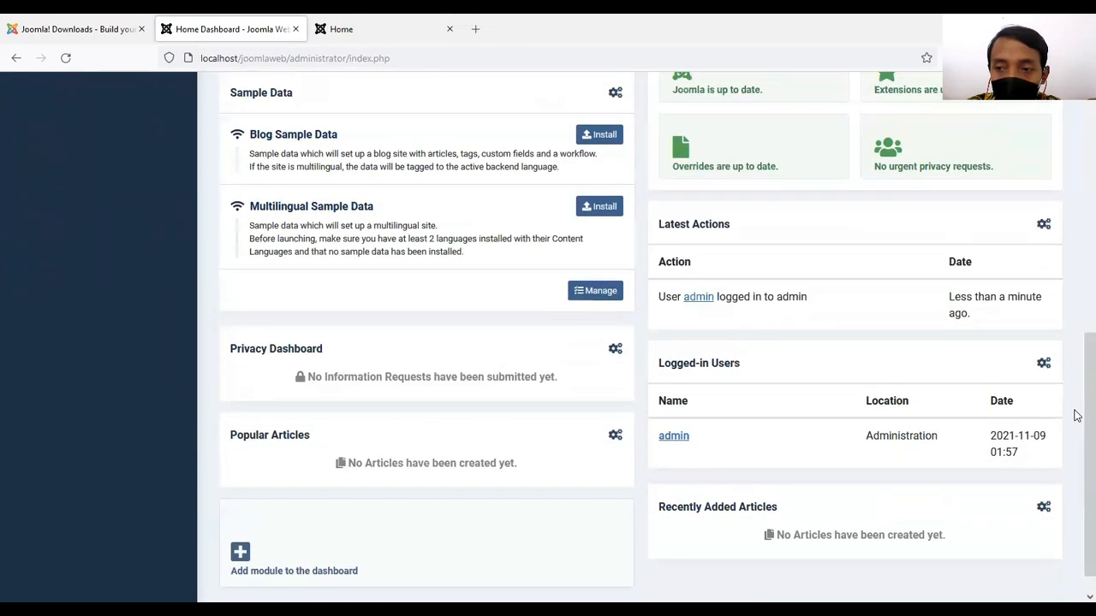
scroll(1077, 416, up, 2)
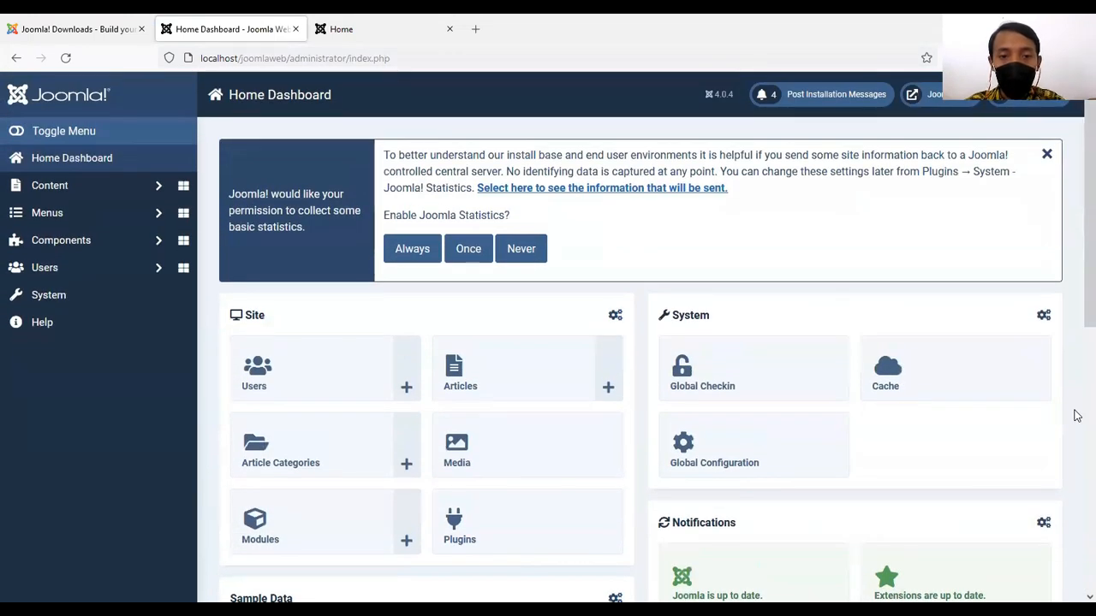